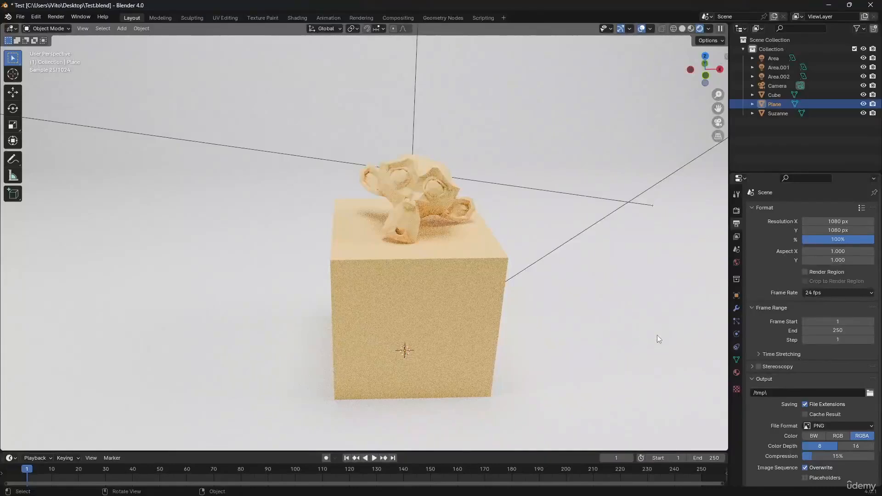
Step: Remove the existing material slot from the Suzanne monkey head
{"action": "left_click", "coordinate": [737, 372]}
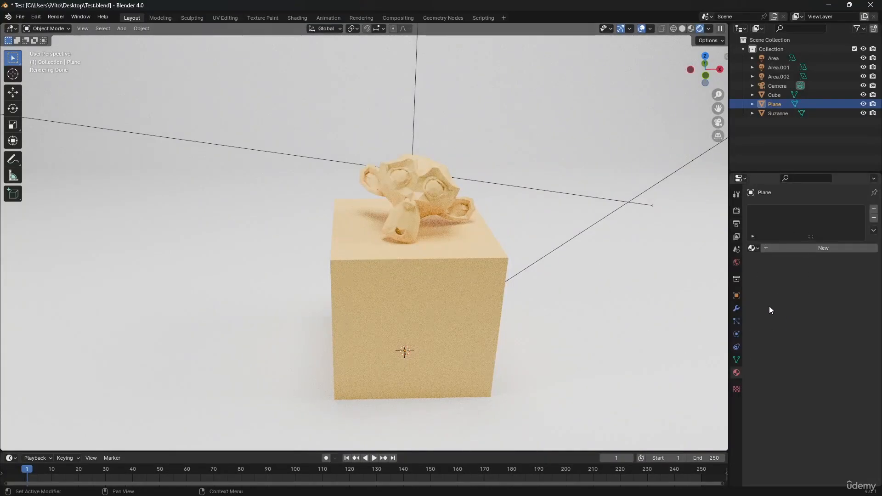
{"action": "left_click", "coordinate": [431, 208]}
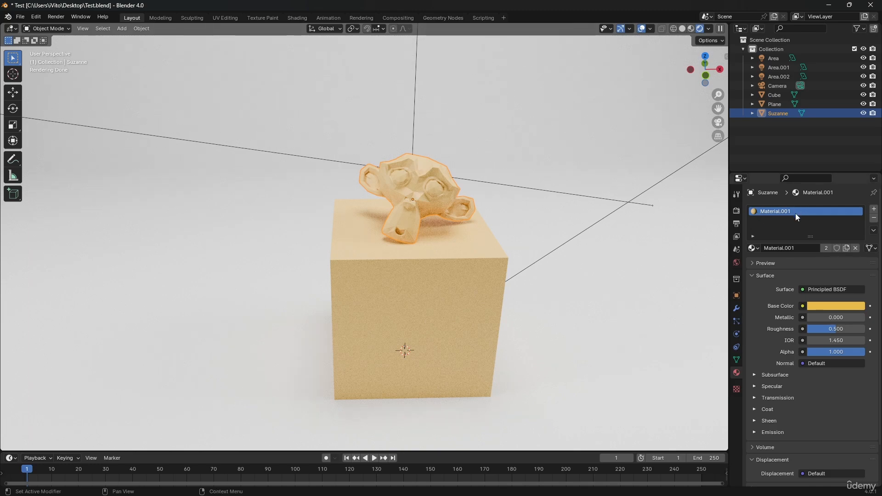
{"action": "left_click", "coordinate": [873, 219]}
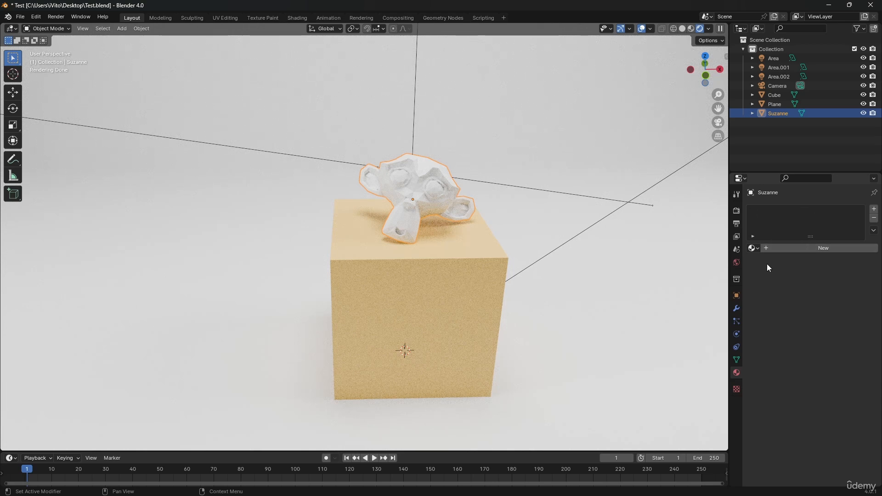
Step: Add an empty material slot to the monkey head and create a new material in it
{"action": "left_click", "coordinate": [874, 210]}
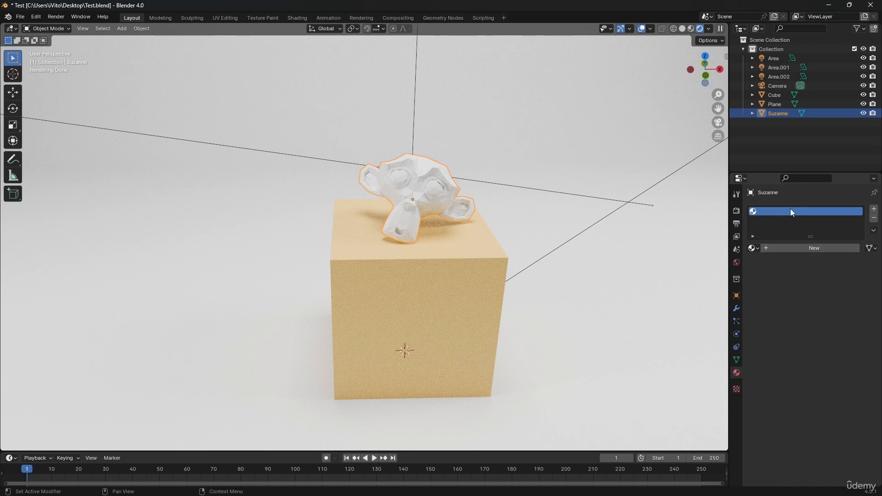
{"action": "left_click", "coordinate": [754, 247]}
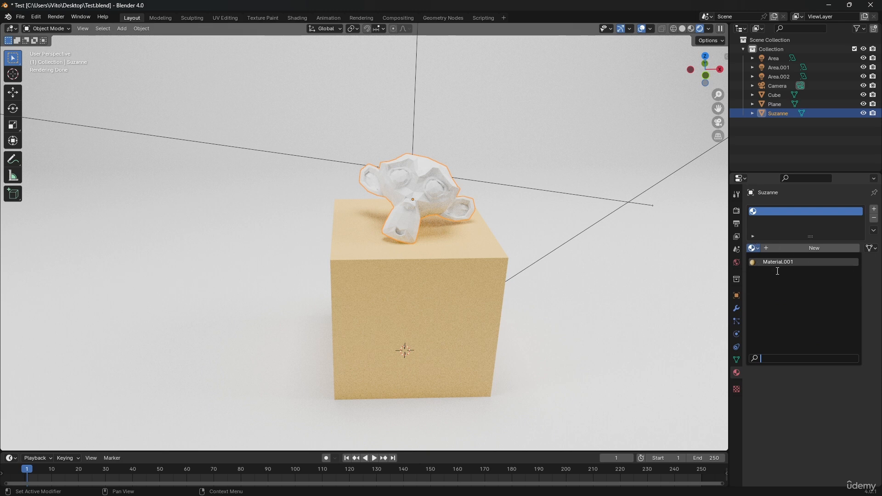
{"action": "left_click", "coordinate": [787, 249]}
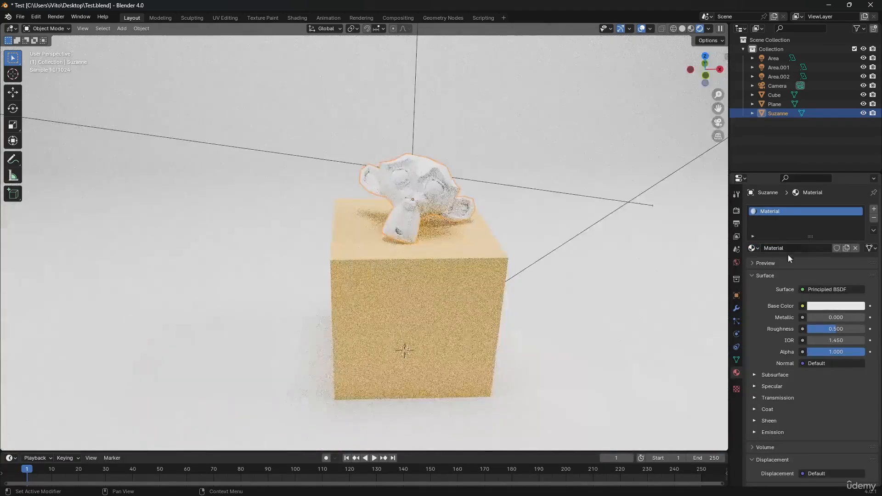
Step: Rename the monkey's new material as Red and set its base color to red
{"action": "double_click", "coordinate": [772, 213]}
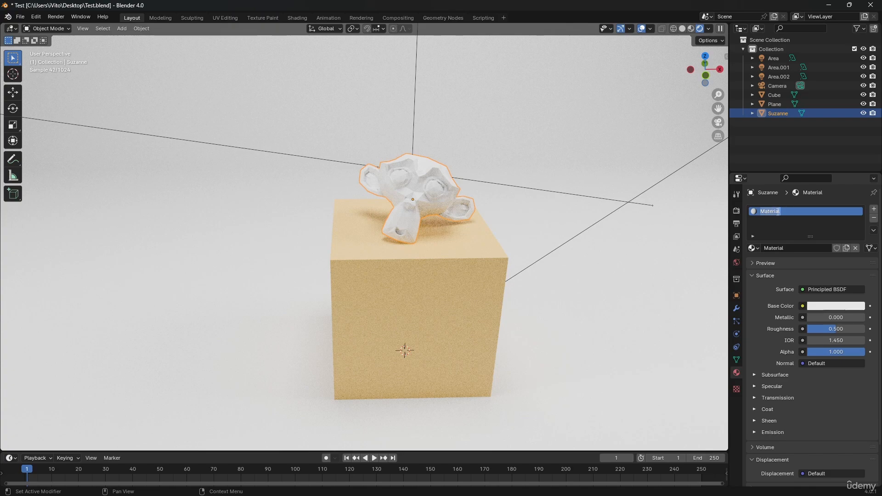
{"action": "left_click", "coordinate": [790, 250]}
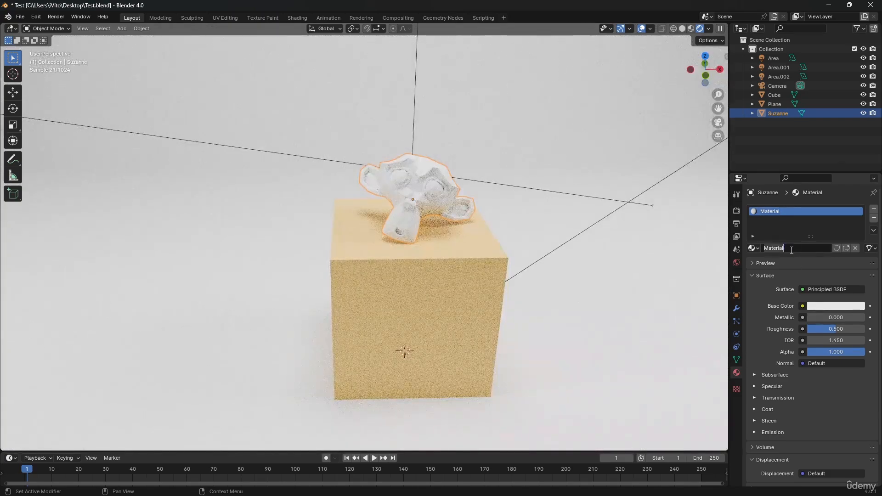
{"action": "key", "text": "BackSpace"}
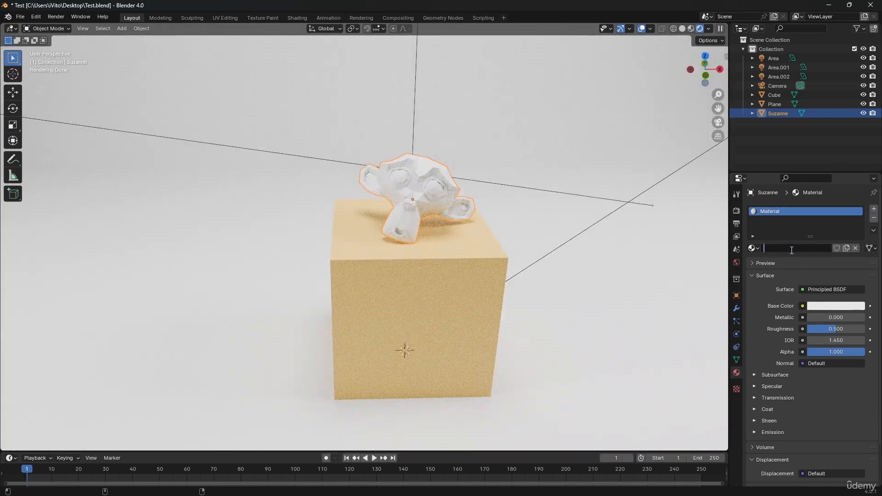
{"action": "type", "text": "Red"}
{"action": "key", "text": "Return"}
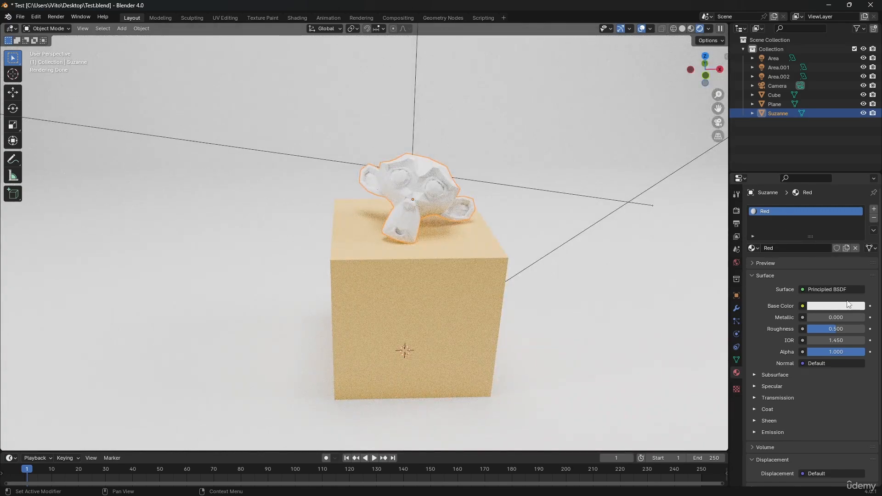
{"action": "left_click", "coordinate": [833, 307]}
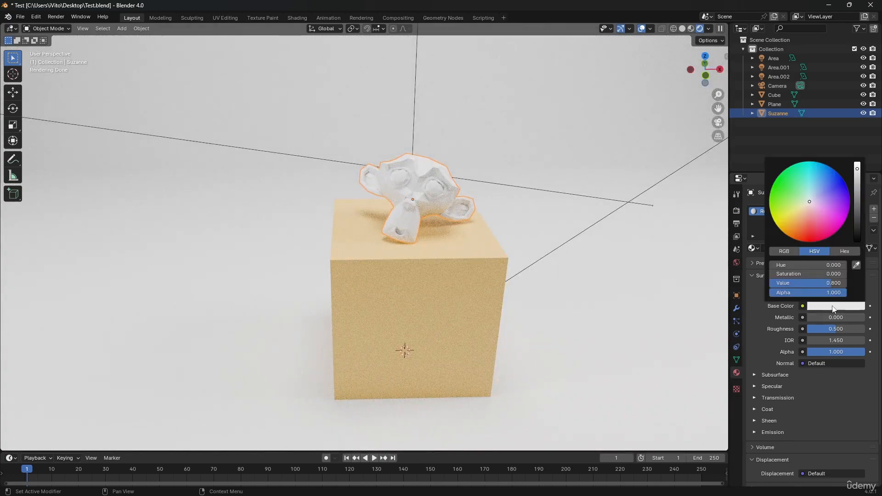
{"action": "left_click", "coordinate": [815, 233]}
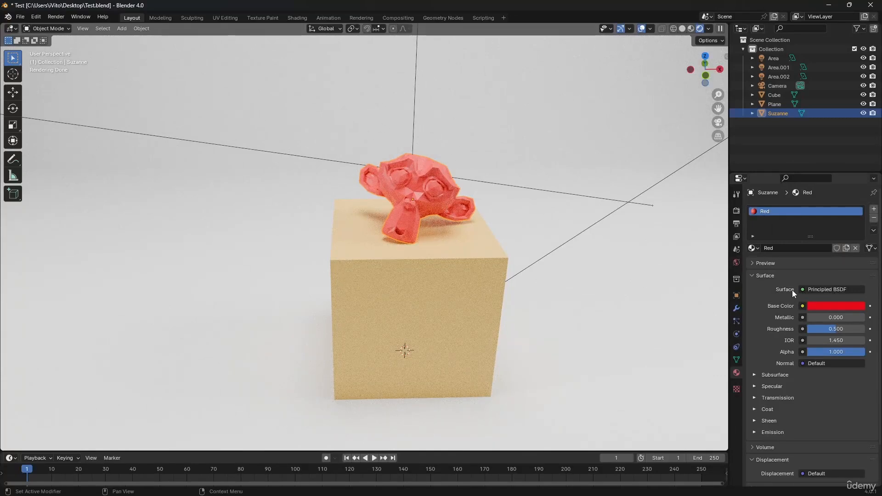
Step: Add a second material slot to the monkey, link the existing Red material to it, and change its base color to green
{"action": "left_click", "coordinate": [873, 209]}
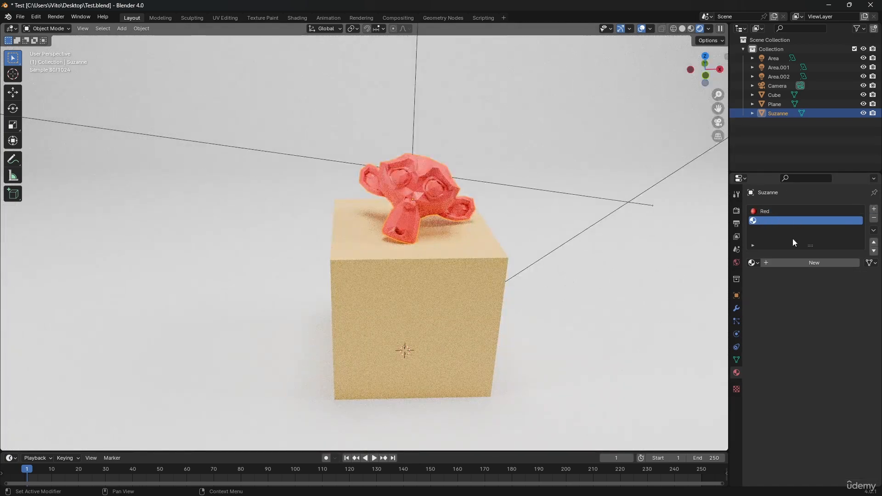
{"action": "left_click", "coordinate": [756, 262]}
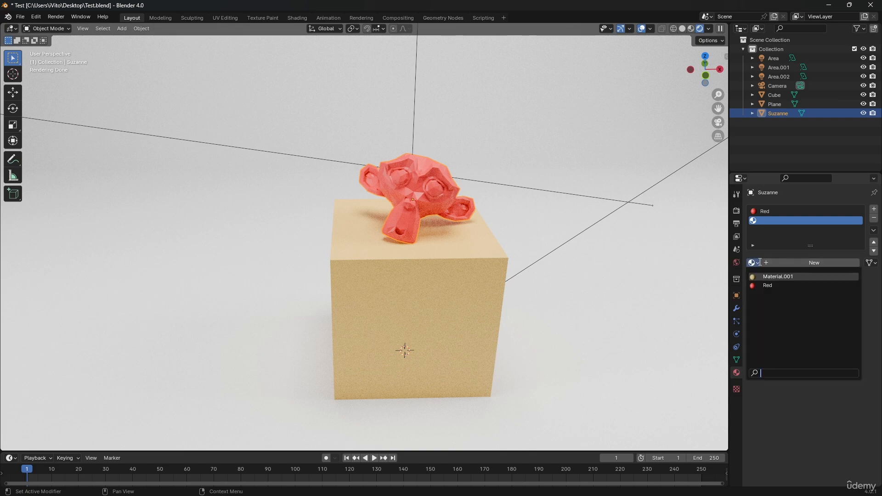
{"action": "left_click", "coordinate": [787, 284]}
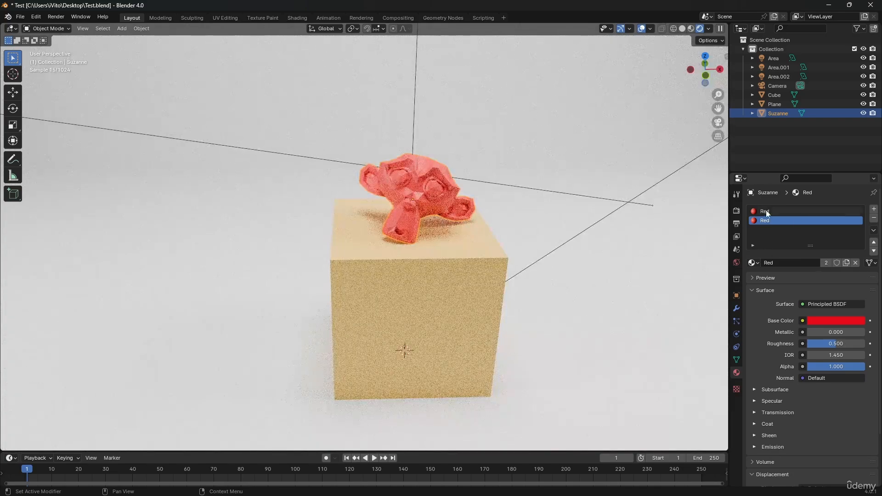
{"action": "left_click", "coordinate": [817, 320]}
{"action": "left_click_drag", "start_coordinate": [810, 250], "coordinate": [777, 198]}
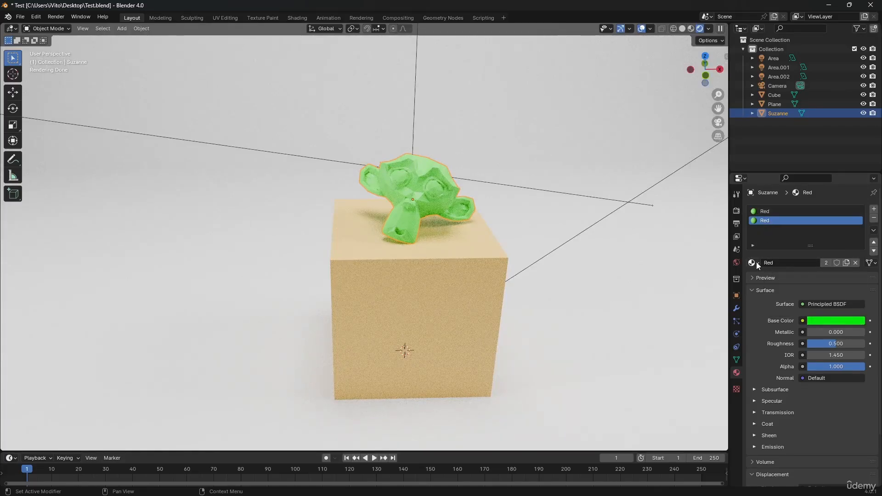
Step: Assign the existing Red material to the cube and set the shared base color to red
{"action": "left_click", "coordinate": [348, 270]}
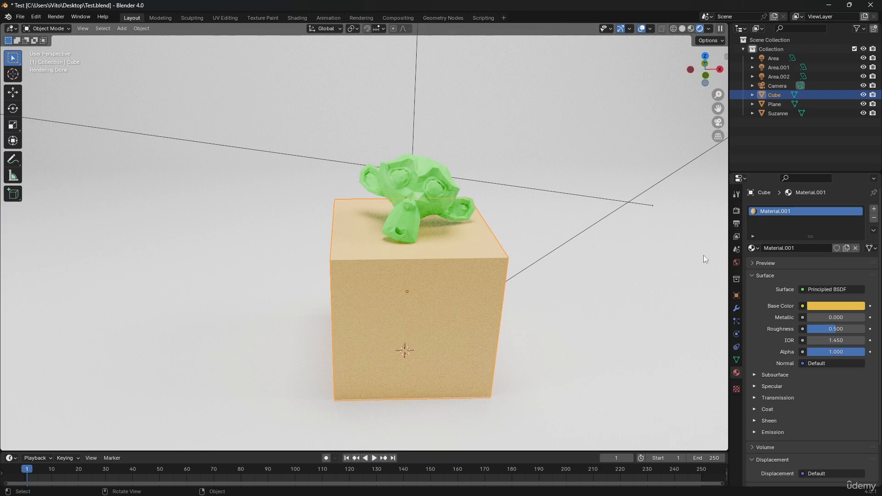
{"action": "left_click", "coordinate": [753, 248]}
{"action": "left_click", "coordinate": [762, 268]}
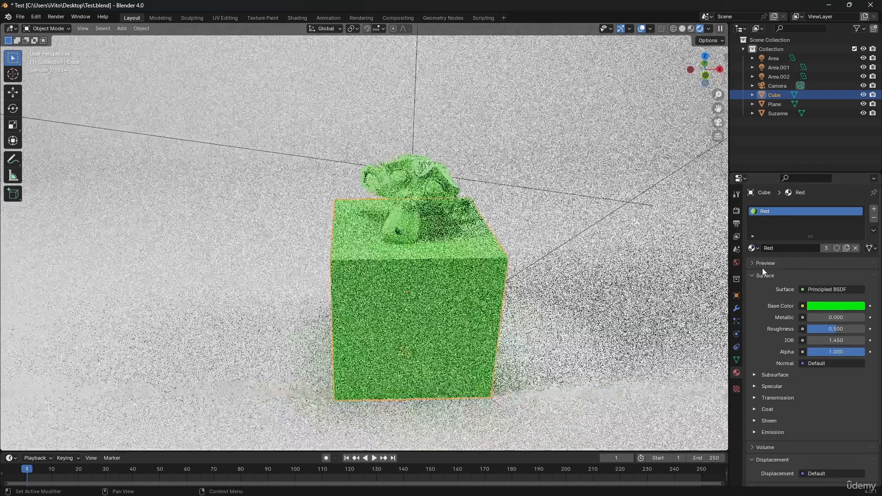
{"action": "left_click", "coordinate": [818, 307]}
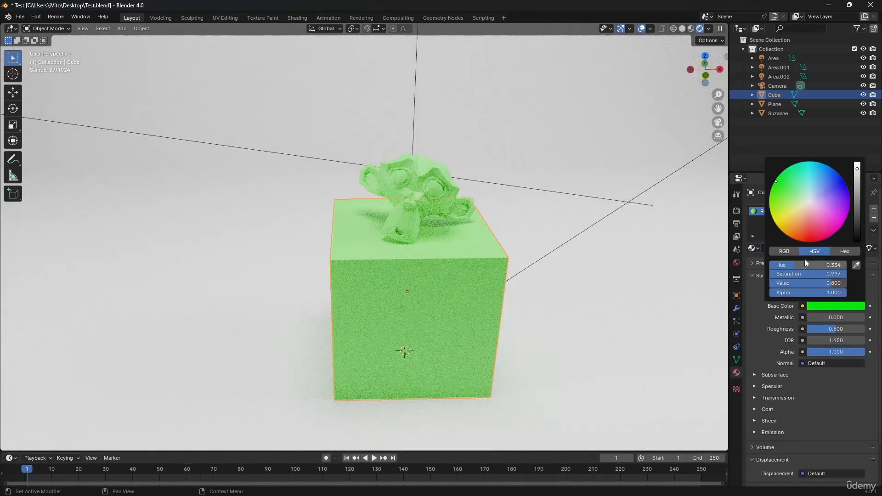
{"action": "left_click", "coordinate": [801, 222]}
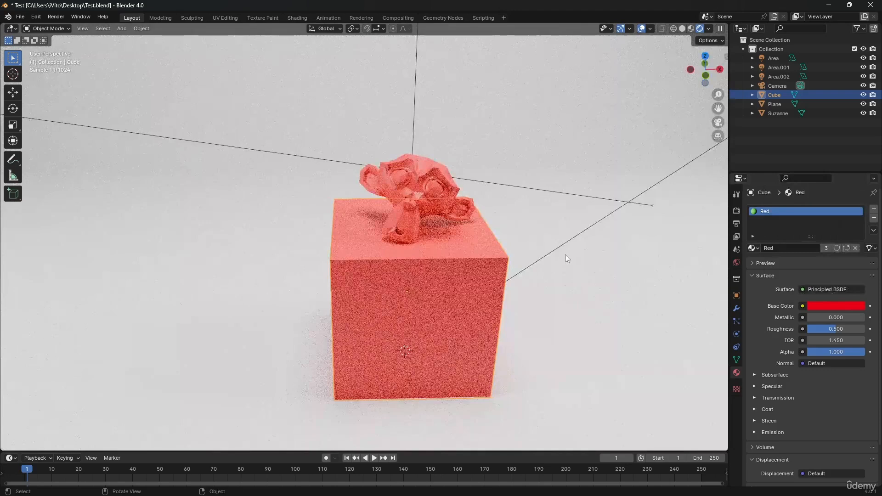
{"action": "left_click", "coordinate": [564, 254]}
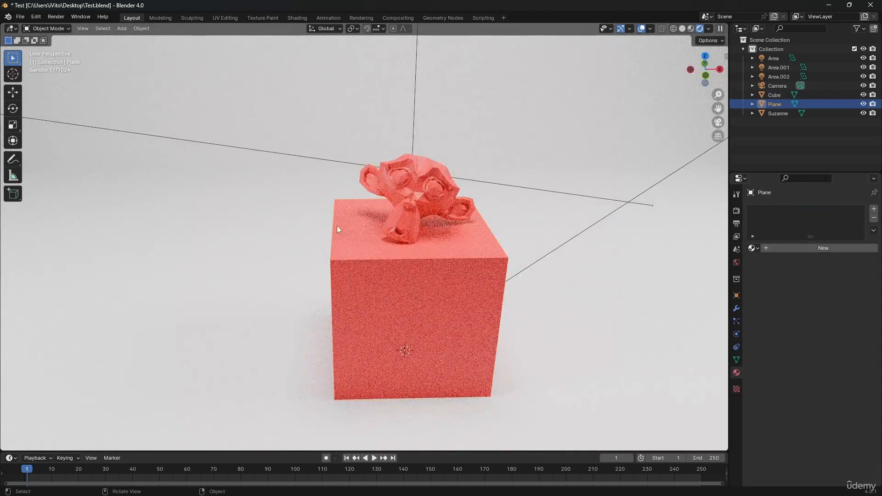
Step: Replace the Red material in the monkey's second slot with a new material named Green
{"action": "left_click", "coordinate": [416, 214]}
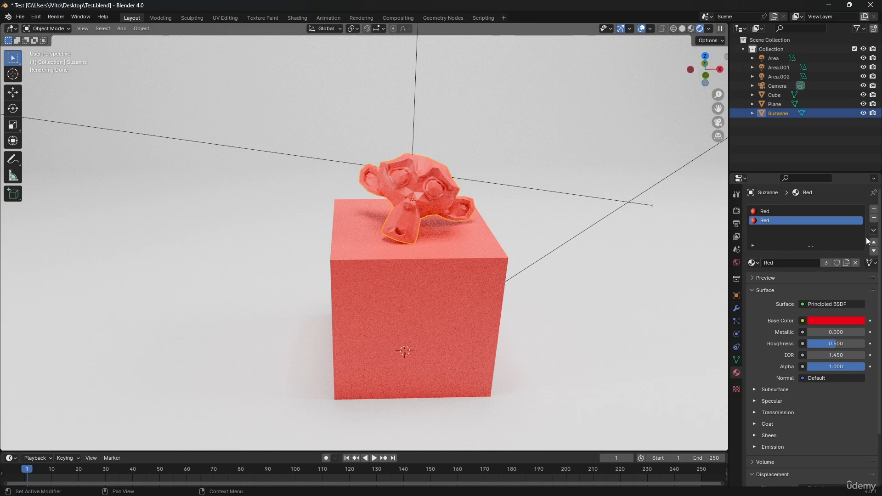
{"action": "left_click", "coordinate": [854, 265]}
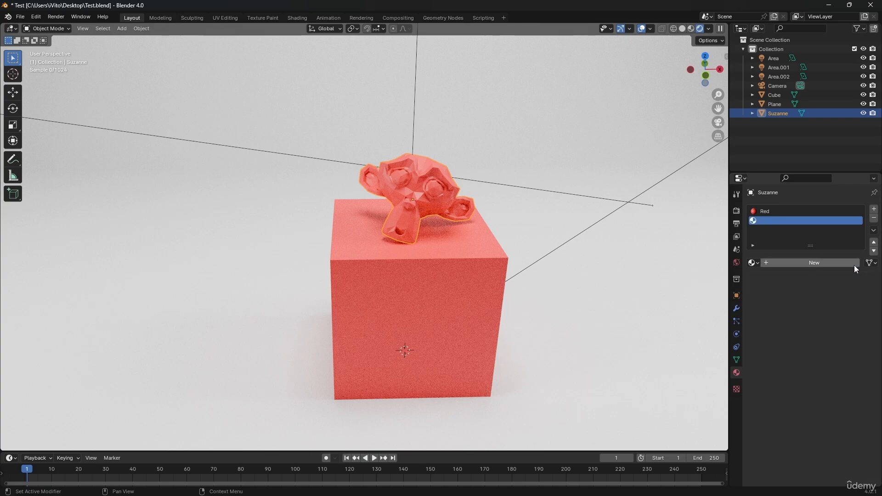
{"action": "left_click", "coordinate": [798, 261]}
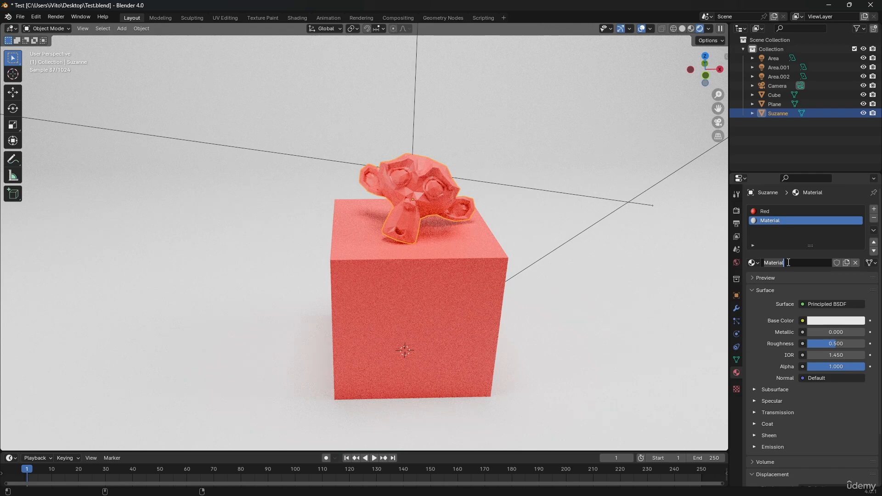
{"action": "left_click", "coordinate": [787, 264]}
{"action": "type", "text": "Green"}
{"action": "key", "text": "Return"}
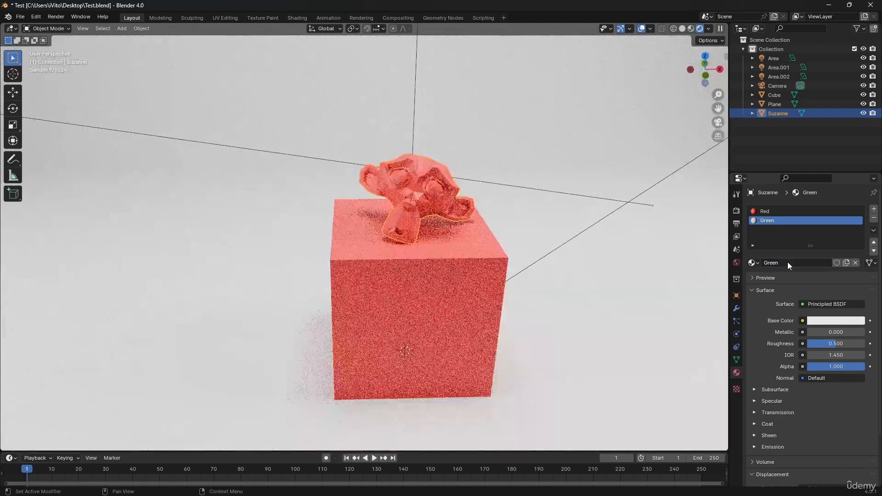
Step: Set the Green material's base color to green with hue 0.341 and saturation 1.000
{"action": "left_click", "coordinate": [840, 316]}
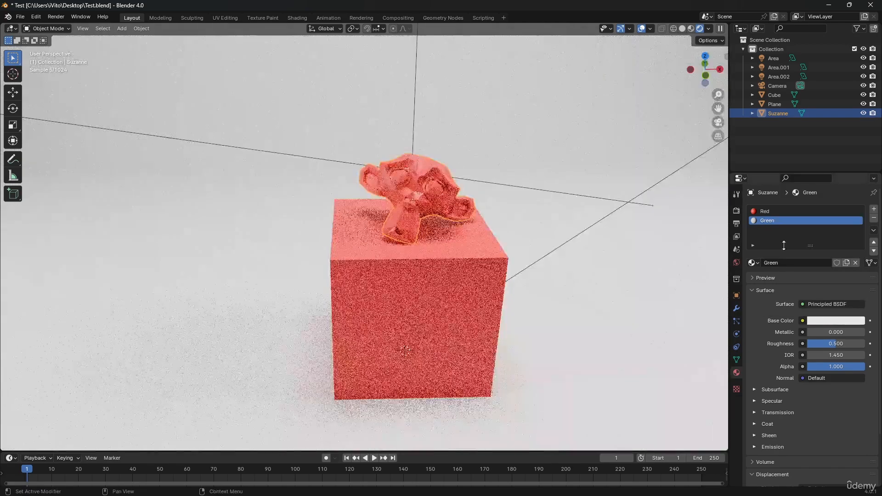
{"action": "left_click", "coordinate": [822, 321]}
{"action": "left_click", "coordinate": [780, 189]}
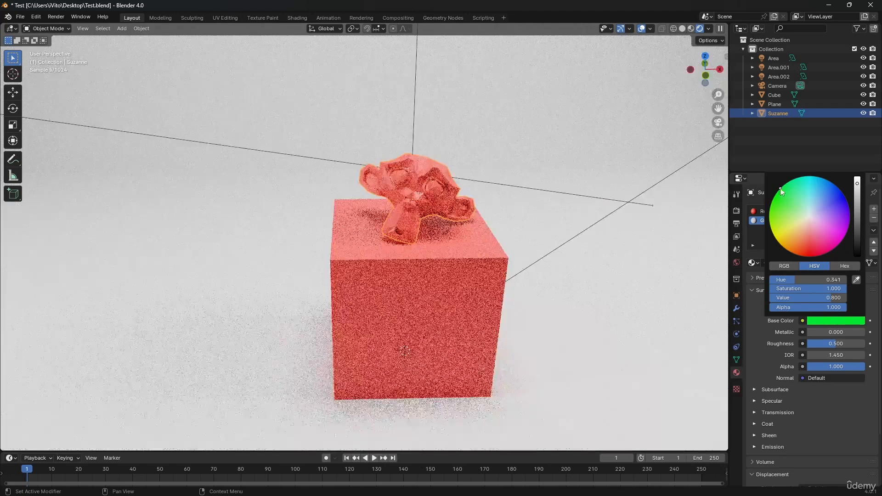
{"action": "left_click", "coordinate": [335, 136]}
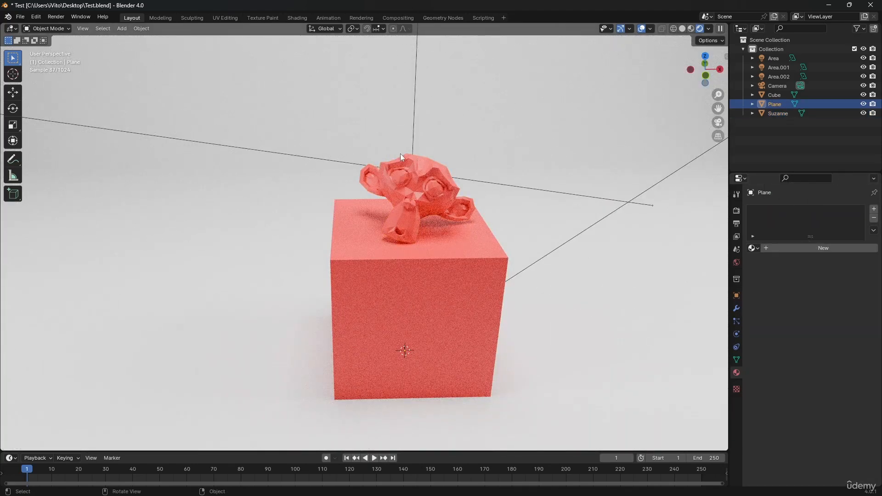
Step: Assign the Green material to the inner faces of both of the monkey's eyes in Edit Mode, then return to Object Mode
{"action": "scroll", "coordinate": [400, 153], "scroll_direction": "up", "scroll_amount": 6}
{"action": "scroll", "coordinate": [433, 205], "scroll_direction": "down", "scroll_amount": 5}
{"action": "left_click", "coordinate": [446, 271]}
{"action": "middle_click_drag", "start_coordinate": [447, 270], "coordinate": [429, 266], "text": "shift"}
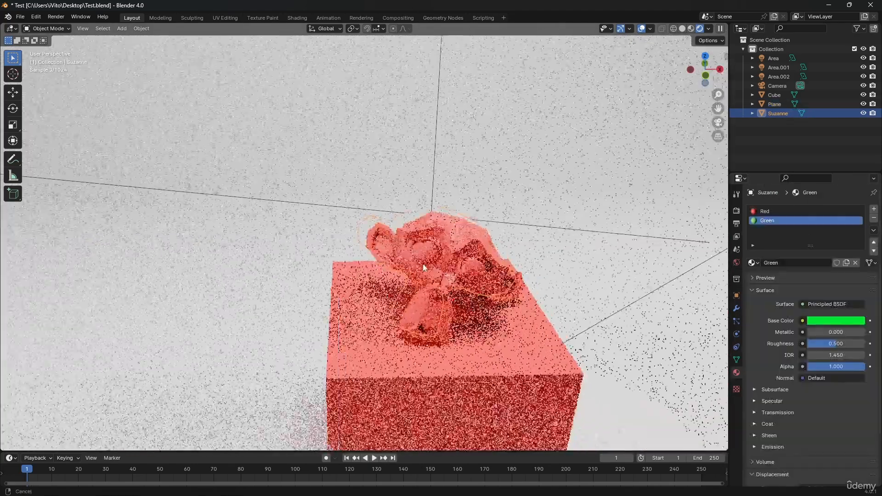
{"action": "scroll", "coordinate": [429, 266], "scroll_direction": "up", "scroll_amount": 2}
{"action": "key", "text": "Tab"}
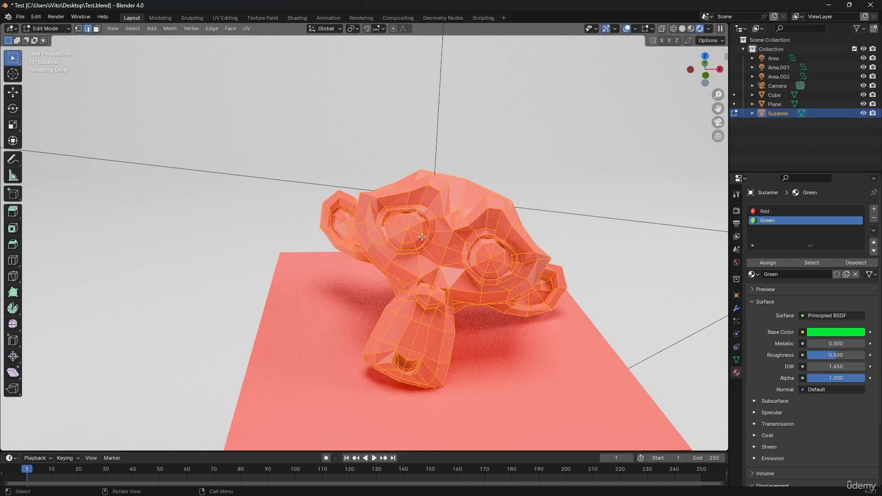
{"action": "scroll", "coordinate": [413, 224], "scroll_direction": "up", "scroll_amount": 1}
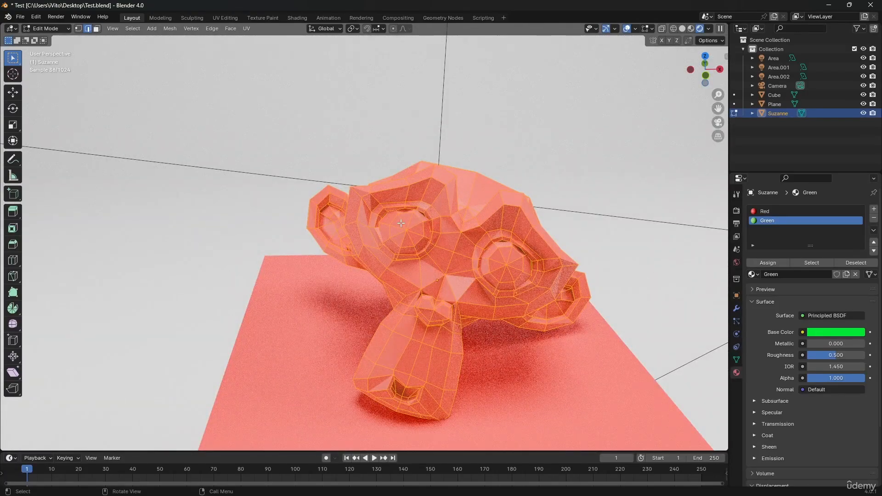
{"action": "key", "text": "3"}
{"action": "left_click_drag", "start_coordinate": [404, 228], "coordinate": [416, 238]}
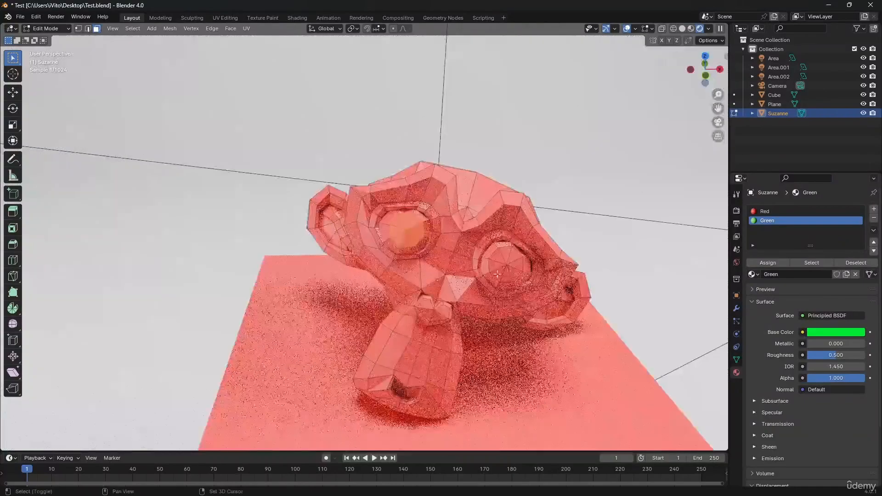
{"action": "left_click", "coordinate": [505, 270], "text": "shift"}
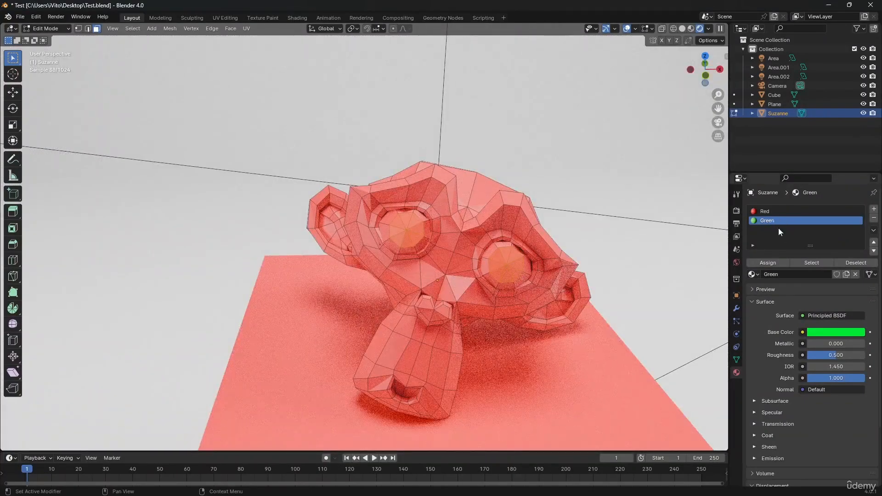
{"action": "left_click", "coordinate": [773, 262]}
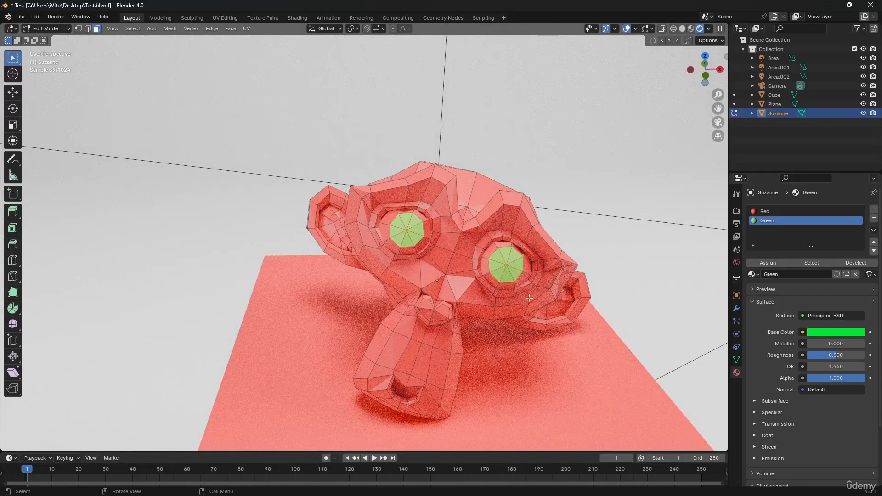
{"action": "key", "text": "Tab"}
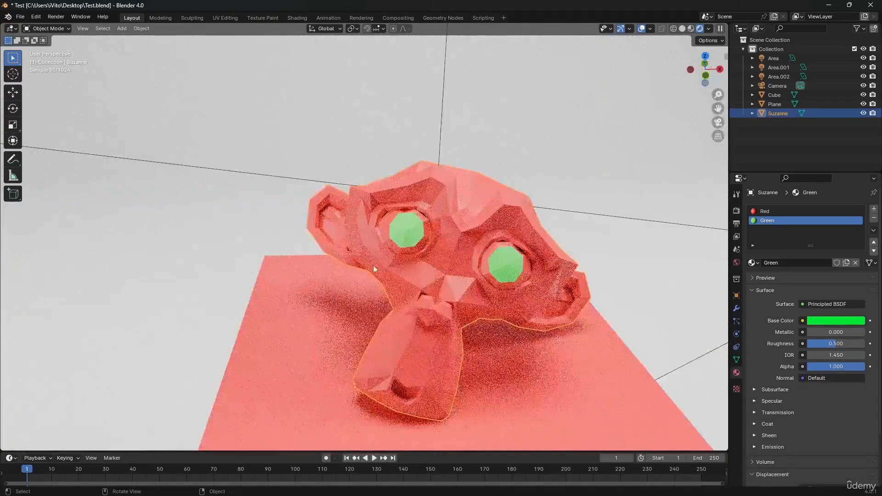
Step: Select the monkey's Green faces by material slot in Edit Mode, try moving them, and deselect them
{"action": "key", "text": "Tab"}
{"action": "left_click", "coordinate": [505, 217]}
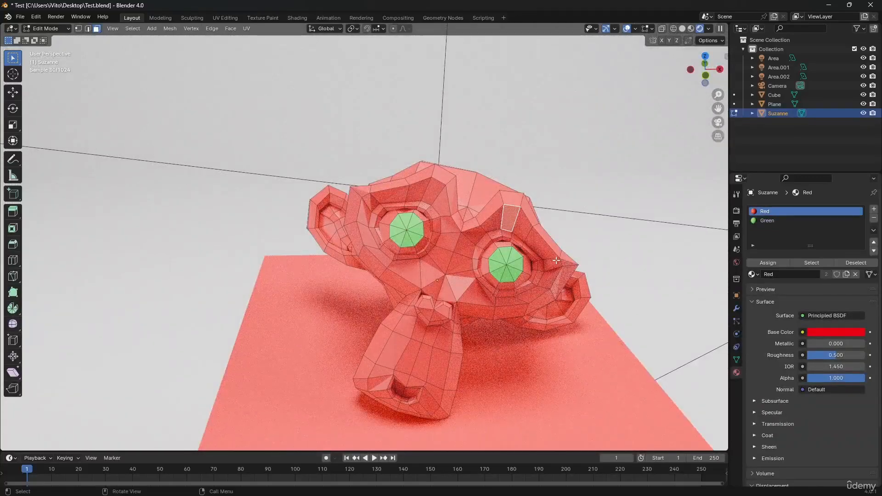
{"action": "left_click", "coordinate": [765, 223]}
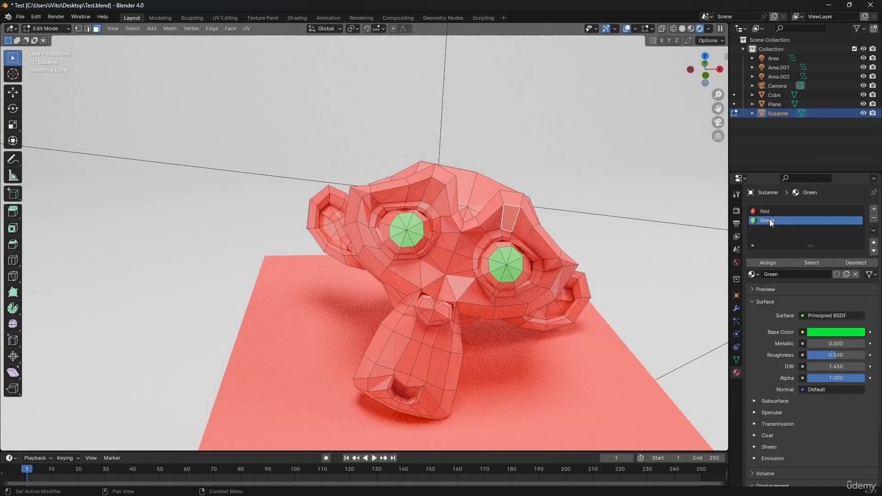
{"action": "left_click", "coordinate": [811, 263]}
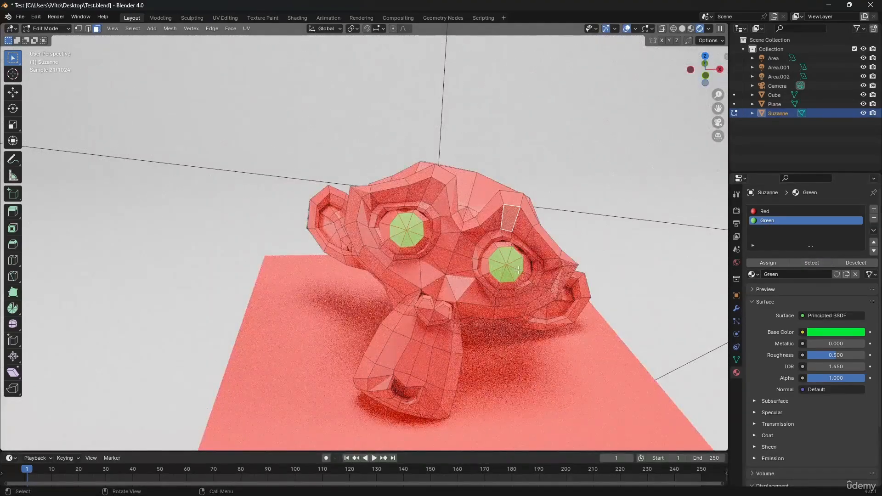
{"action": "key", "text": "g"}
{"action": "right_click", "coordinate": [533, 256]}
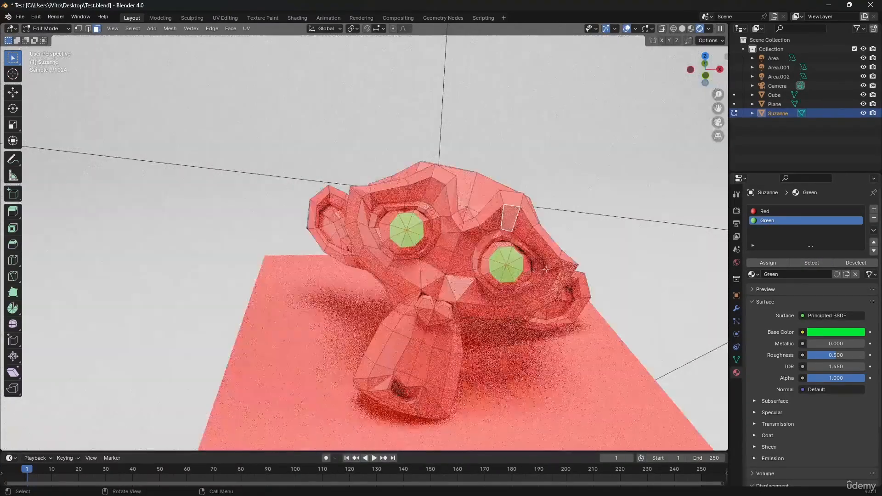
{"action": "left_click", "coordinate": [847, 263]}
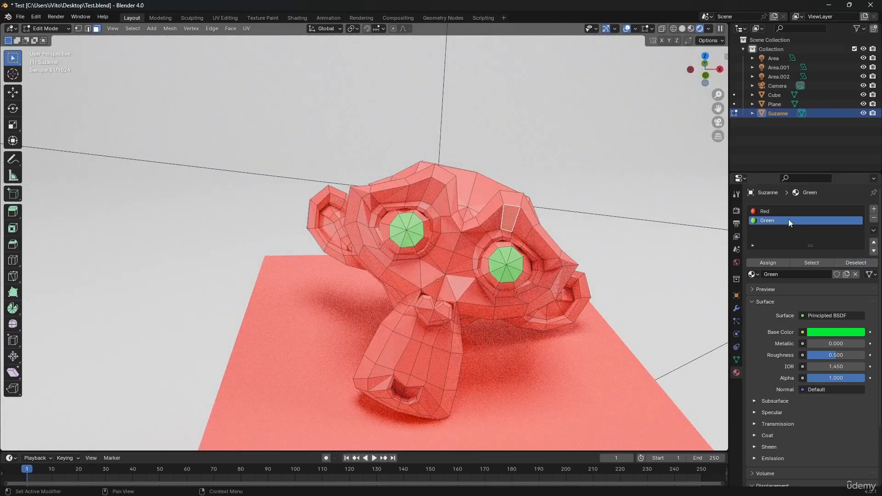
Step: Select all monkey faces that use the Red material, try moving them, and return to Object Mode
{"action": "left_click", "coordinate": [774, 212]}
{"action": "left_click", "coordinate": [800, 262]}
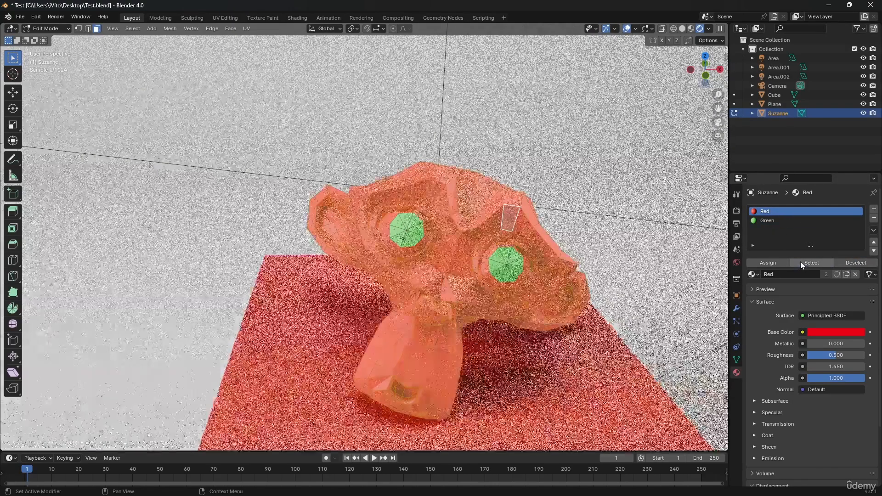
{"action": "key", "text": "g"}
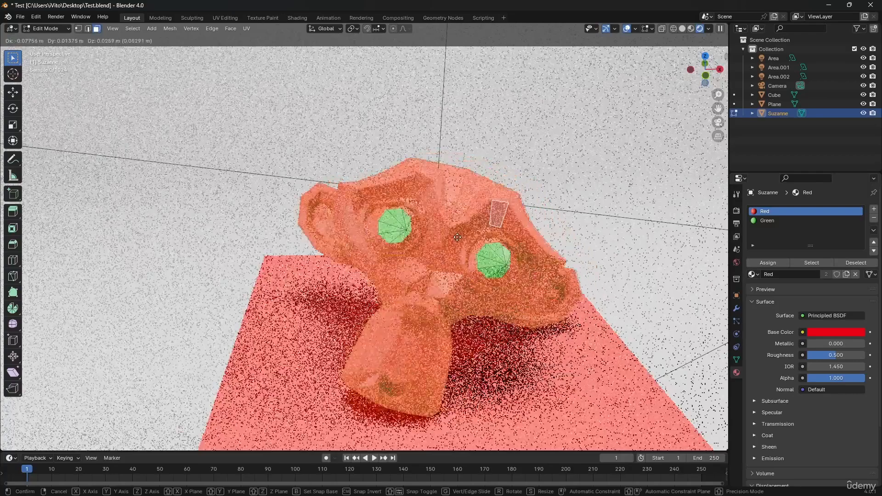
{"action": "right_click", "coordinate": [471, 246]}
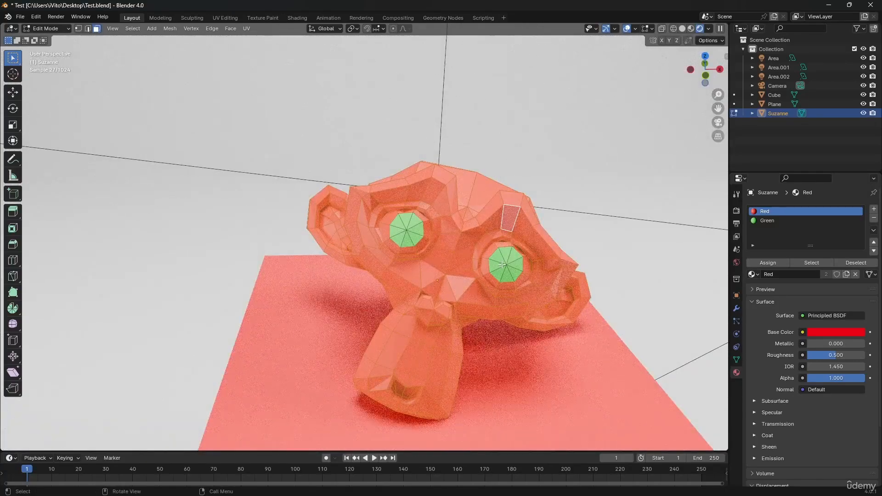
{"action": "key", "text": "Tab"}
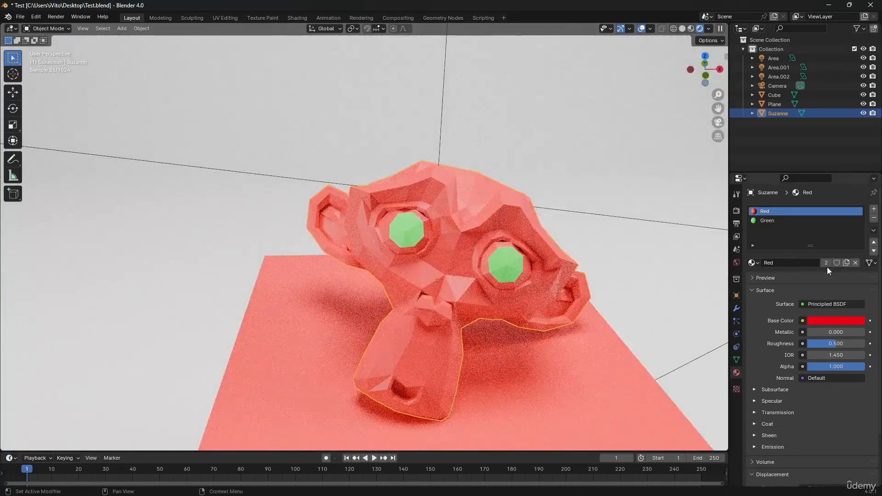
Step: Try toggling the Fake User option on the monkey's Green material
{"action": "left_click", "coordinate": [804, 221]}
{"action": "left_click", "coordinate": [788, 210]}
{"action": "left_click", "coordinate": [786, 220]}
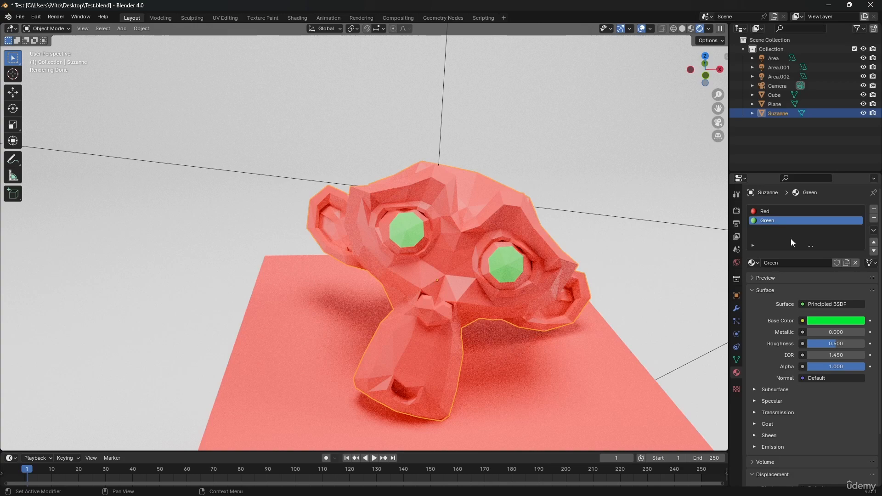
{"action": "left_click", "coordinate": [835, 264]}
{"action": "left_click", "coordinate": [839, 266]}
Step: Add a third material slot to the monkey and assign the existing Red material to it
{"action": "left_click", "coordinate": [874, 209]}
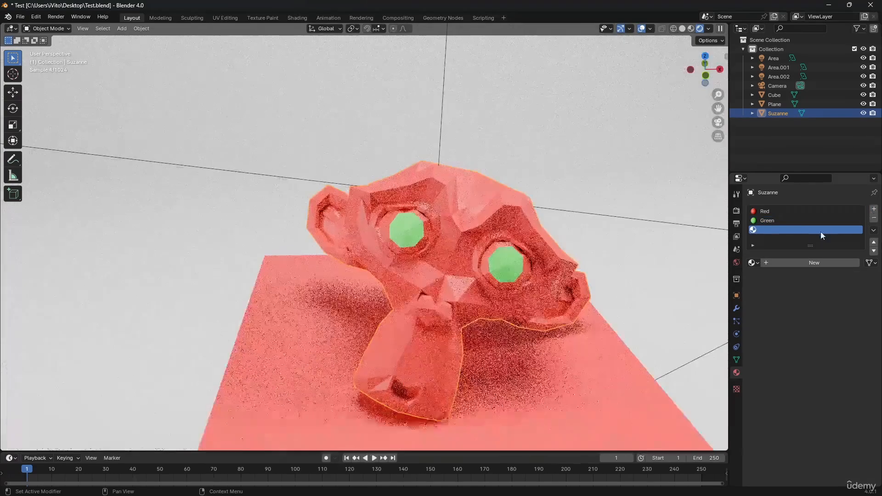
{"action": "left_click", "coordinate": [757, 260]}
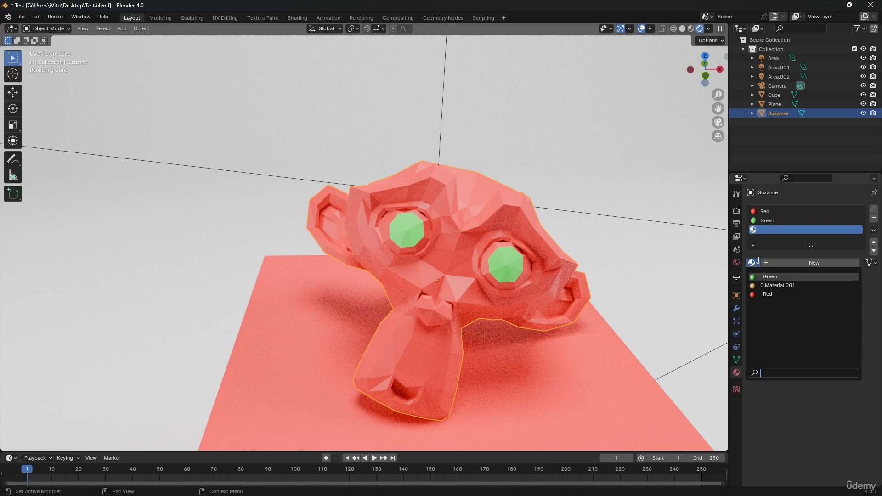
{"action": "left_click", "coordinate": [768, 294]}
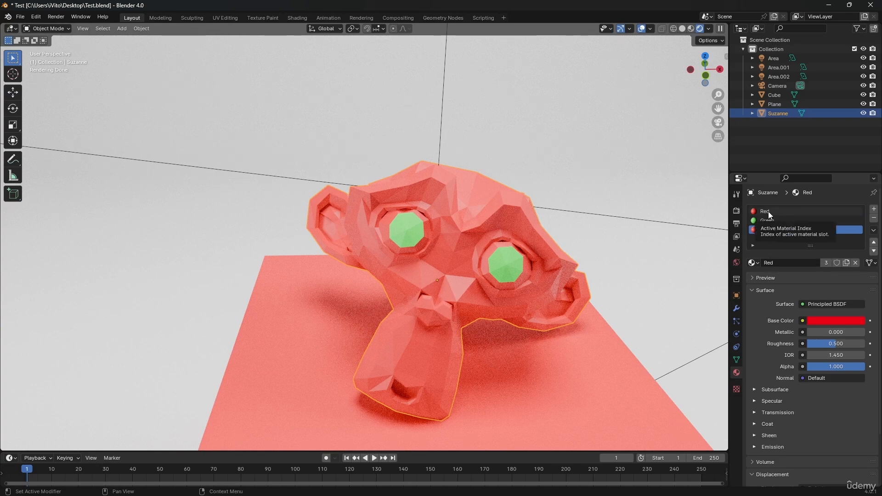
Step: Make the Red material in the third slot a single-user copy and set its base color to blue
{"action": "left_click", "coordinate": [846, 260]}
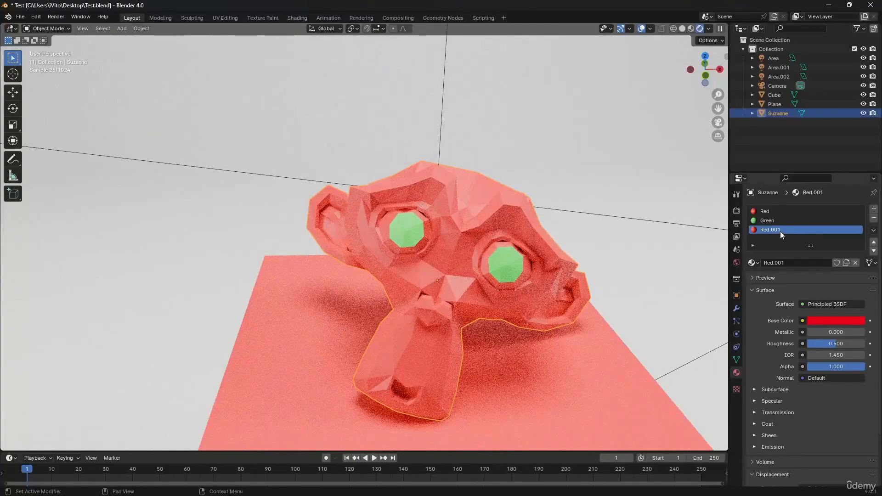
{"action": "left_click", "coordinate": [815, 321]}
{"action": "left_click_drag", "start_coordinate": [833, 205], "coordinate": [838, 197]}
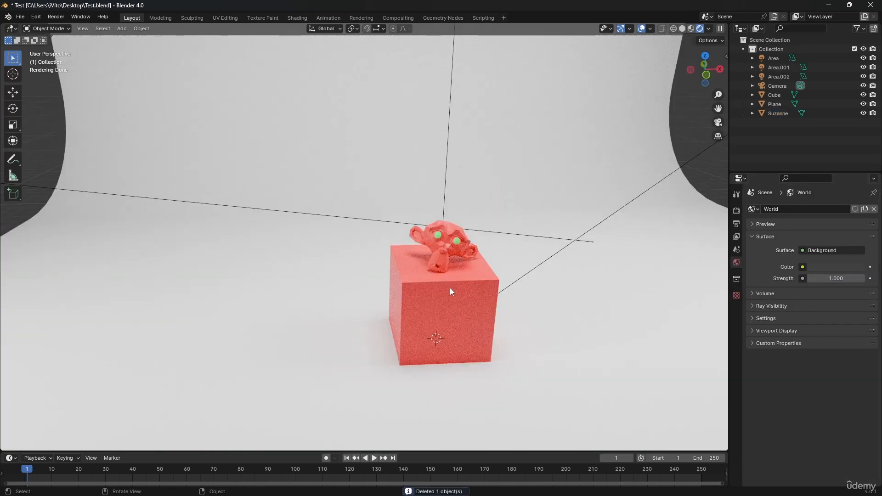
Step: Add a cube mesh beside the red cube and scale it up by about 1.82
{"action": "middle_click_drag", "start_coordinate": [448, 289], "coordinate": [446, 293]}
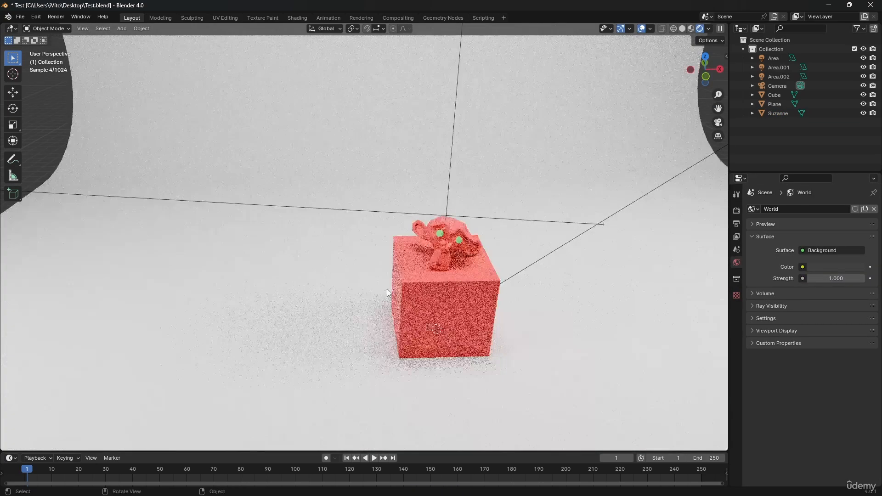
{"action": "key", "text": "shift+a"}
{"action": "mouse_move", "coordinate": [391, 296]}
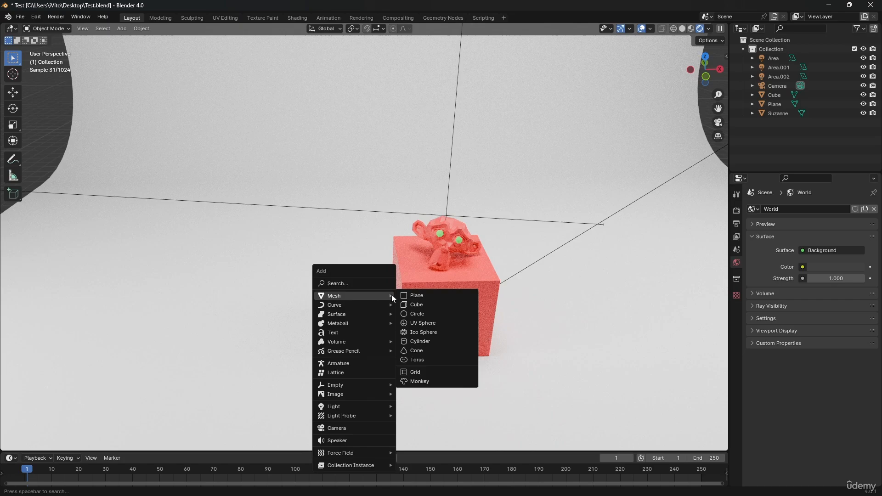
{"action": "left_click", "coordinate": [415, 303]}
{"action": "key", "text": "g"}
{"action": "left_click", "coordinate": [298, 236]}
{"action": "key", "text": "s"}
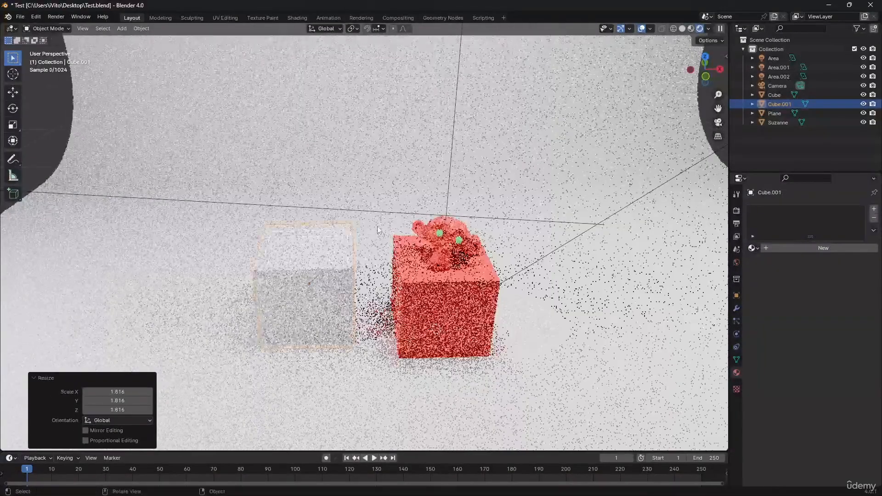
{"action": "left_click", "coordinate": [354, 230]}
Step: Duplicate the new white cube twice, placing one copy beside it and the other above the two cubes
{"action": "key", "text": "shift+d"}
{"action": "left_click", "coordinate": [241, 214]}
{"action": "key", "text": "shift+d"}
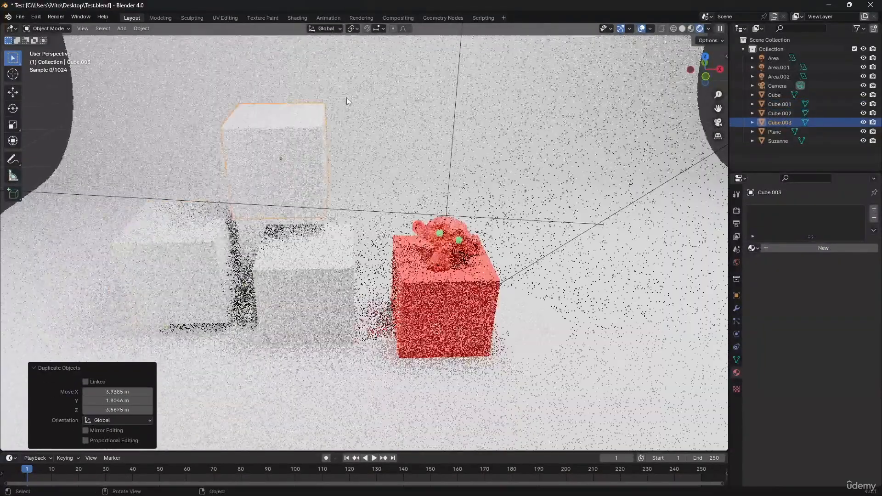
{"action": "left_click", "coordinate": [280, 199]}
Step: Copy the monkey's materials to the three white cubes, with the monkey as the active object
{"action": "left_click", "coordinate": [415, 280]}
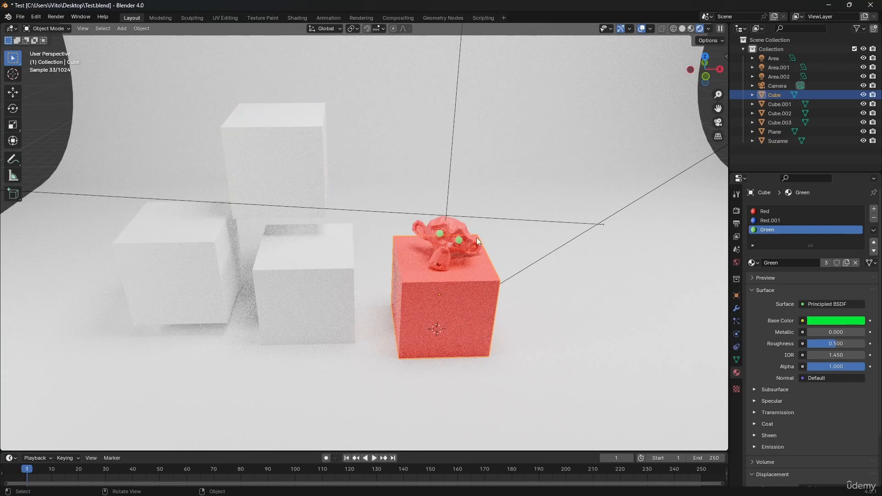
{"action": "left_click", "coordinate": [422, 235]}
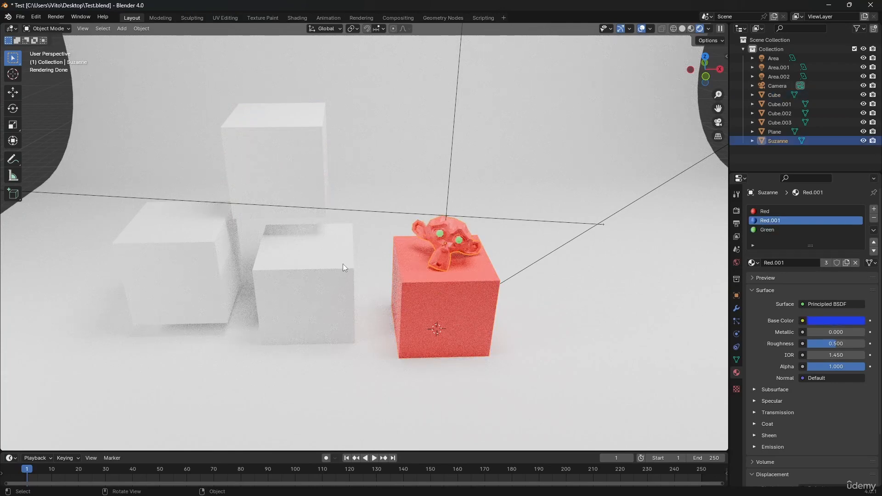
{"action": "left_click", "coordinate": [216, 239]}
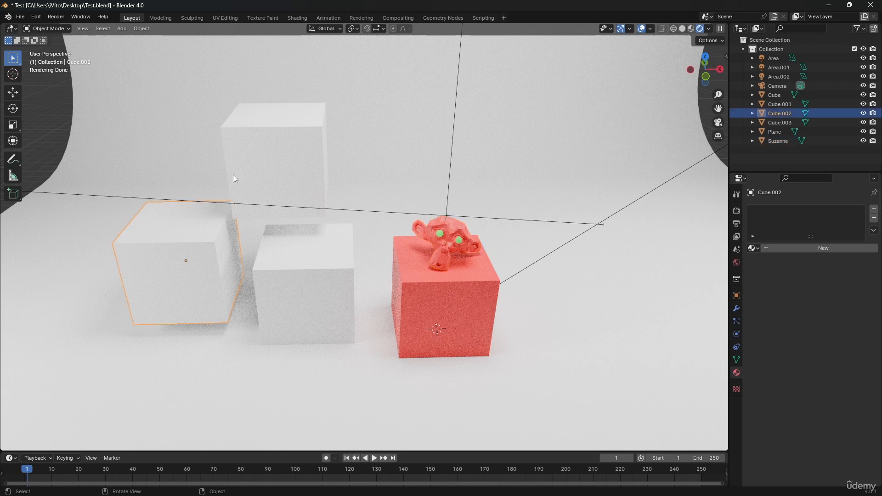
{"action": "left_click", "coordinate": [233, 174], "text": "shift"}
{"action": "left_click", "coordinate": [291, 274], "text": "shift"}
{"action": "left_click", "coordinate": [471, 247], "text": "shift"}
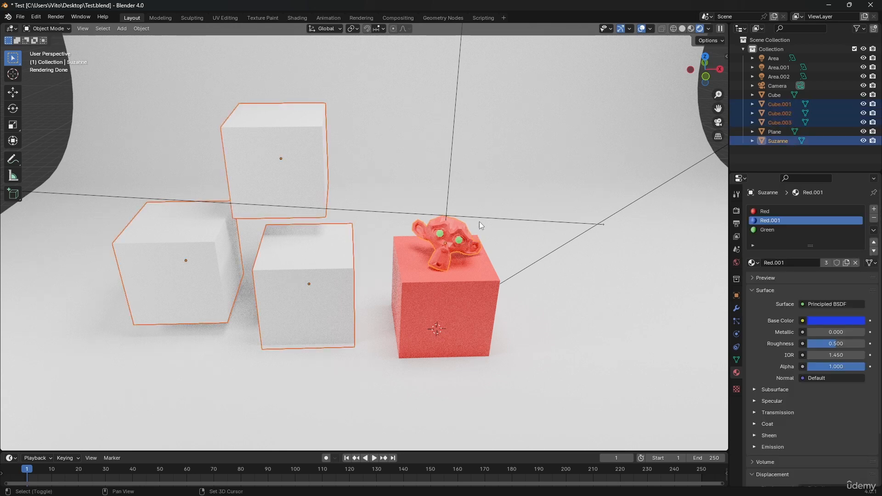
{"action": "left_click", "coordinate": [874, 230]}
{"action": "left_click", "coordinate": [814, 249]}
Step: Select each of the three added cubes in turn to inspect their copied material slots
{"action": "left_click", "coordinate": [294, 271]}
{"action": "left_click", "coordinate": [263, 174]}
{"action": "left_click", "coordinate": [202, 251]}
{"action": "left_click", "coordinate": [289, 262]}
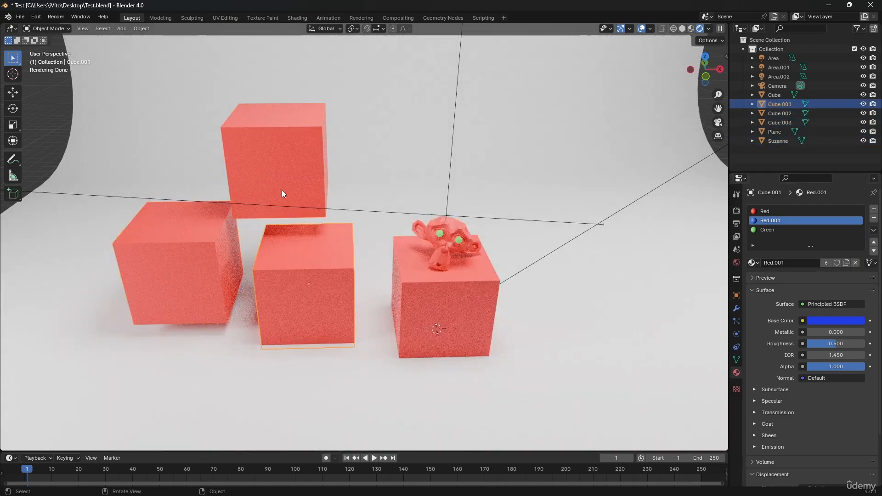
{"action": "left_click", "coordinate": [281, 189]}
{"action": "left_click", "coordinate": [204, 255]}
{"action": "left_click", "coordinate": [287, 262]}
{"action": "left_click", "coordinate": [279, 208]}
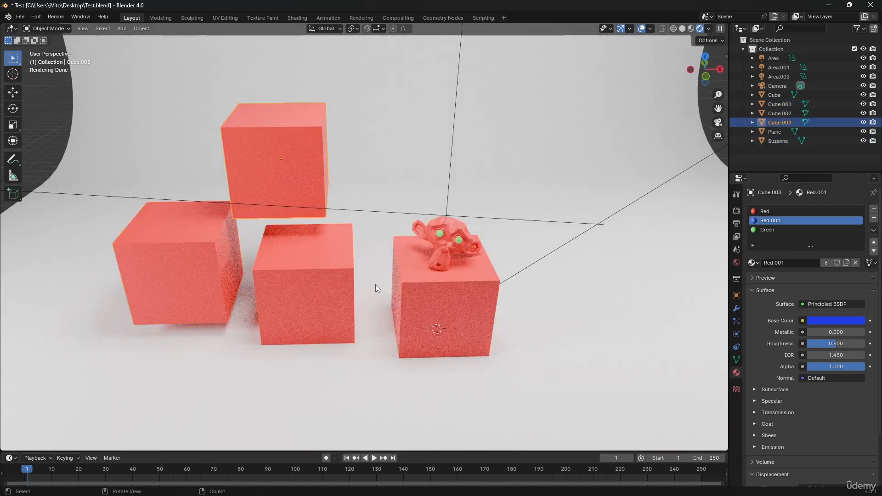
{"action": "left_click", "coordinate": [338, 238]}
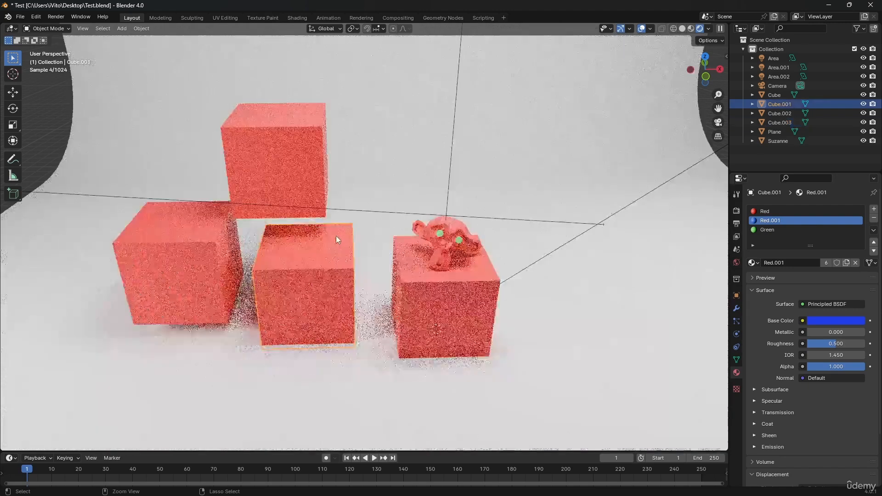
Step: Undo the material copy and use Link Materials to give the three white cubes the monkey's materials
{"action": "key", "text": "ctrl+z"}
{"action": "key", "text": "ctrl+z"}
{"action": "key", "text": "ctrl+z"}
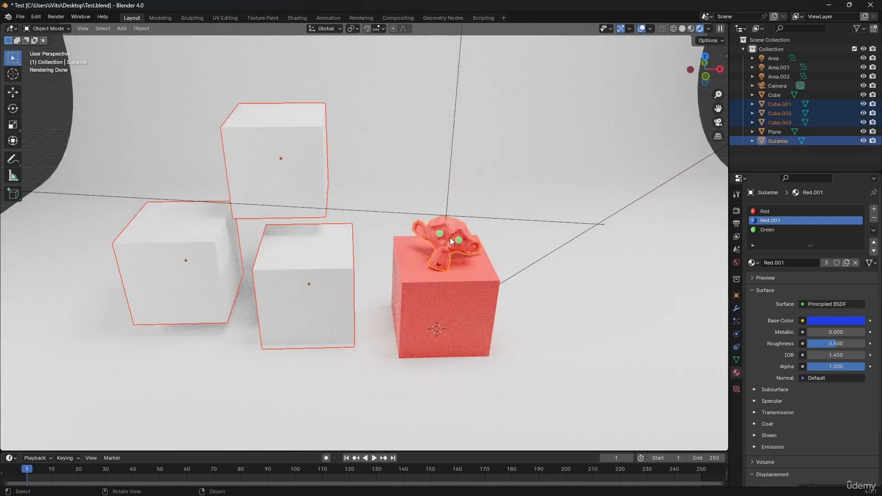
{"action": "key", "text": "ctrl+l"}
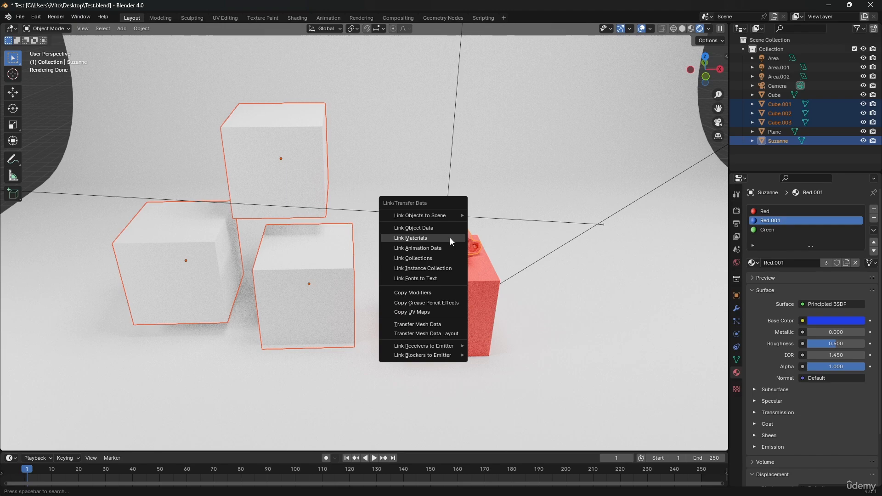
{"action": "left_click", "coordinate": [450, 238]}
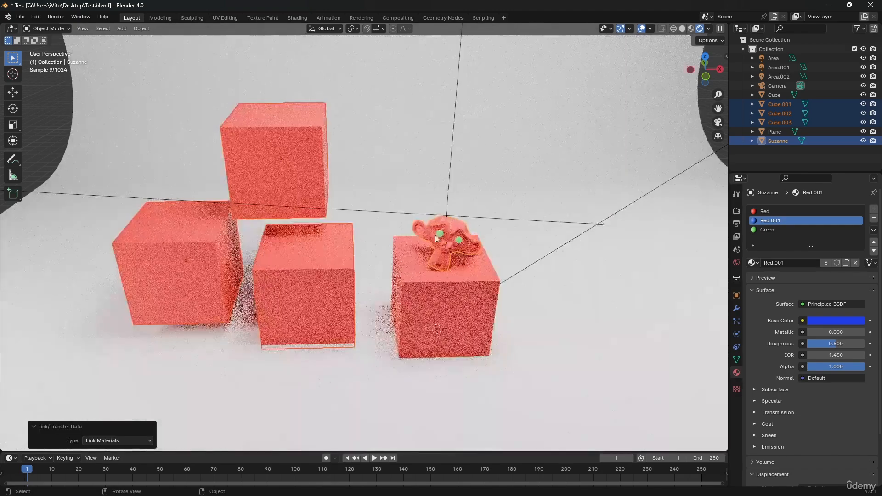
Step: Remove the Red material slot from the monkey
{"action": "left_click", "coordinate": [852, 212]}
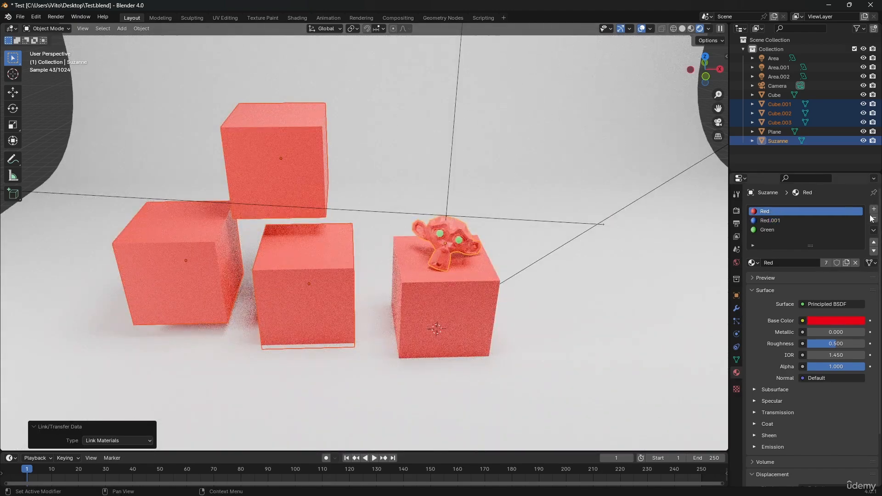
{"action": "left_click", "coordinate": [874, 218]}
Step: Delete the three added cubes and select the monkey on top of the remaining cube
{"action": "left_click", "coordinate": [351, 303]}
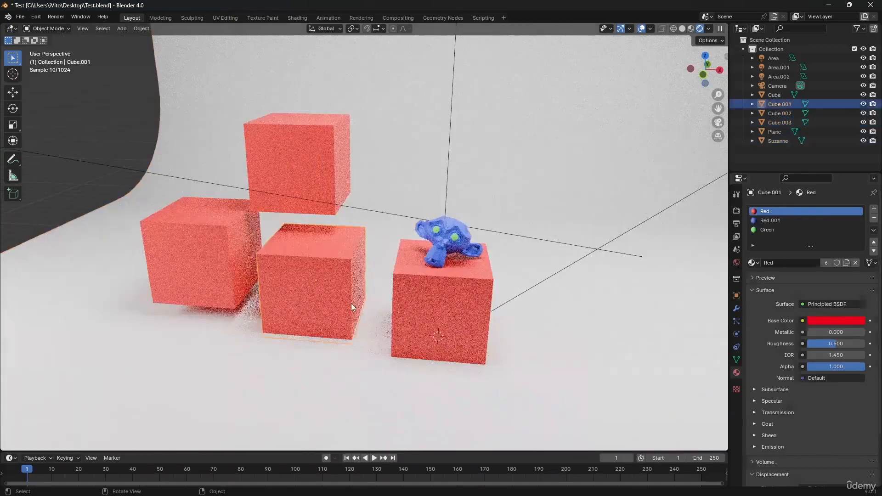
{"action": "key", "text": "Delete"}
{"action": "left_click", "coordinate": [295, 169]}
{"action": "key", "text": "Delete"}
{"action": "left_click", "coordinate": [223, 241]}
{"action": "key", "text": "Delete"}
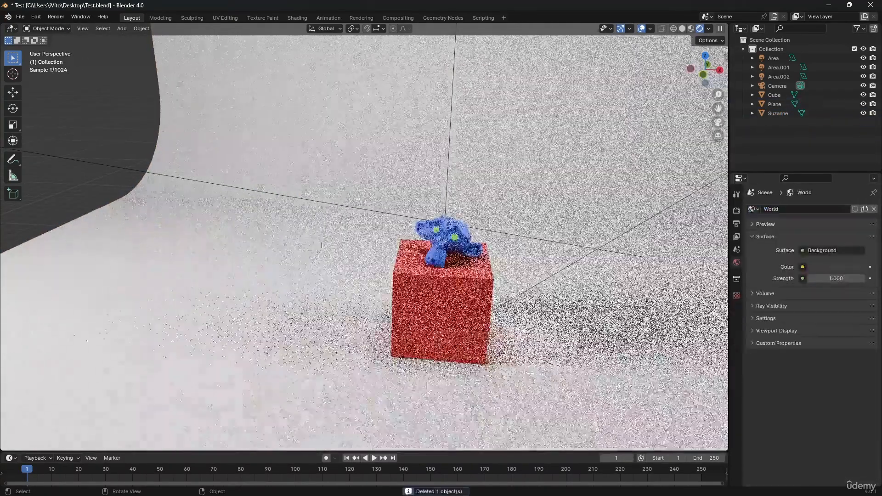
{"action": "left_click", "coordinate": [470, 248]}
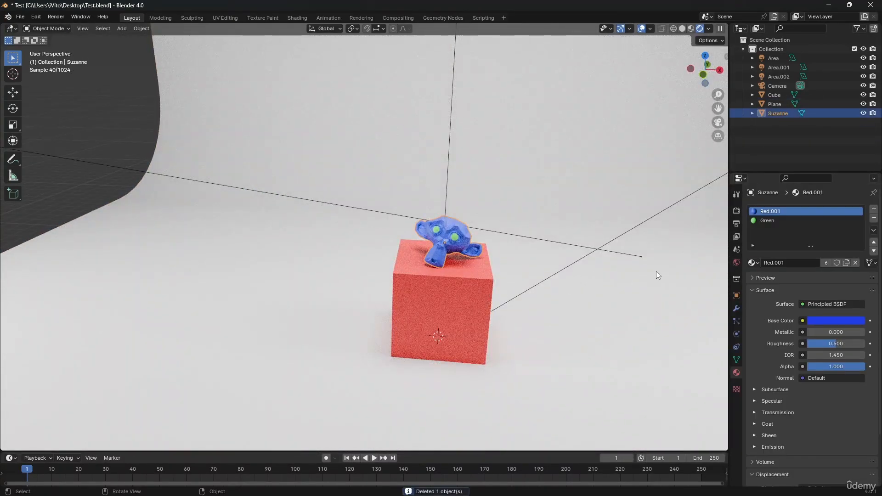
{"action": "scroll", "coordinate": [437, 282], "scroll_direction": "up", "scroll_amount": 4}
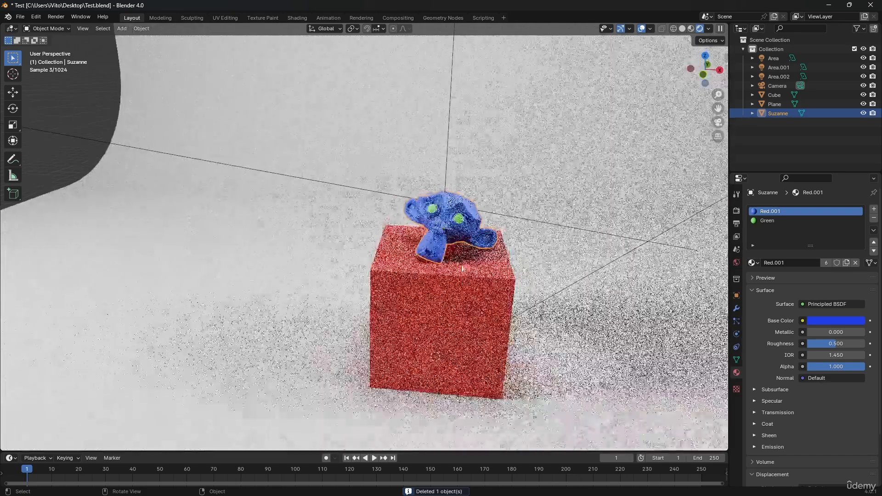
Step: Preview the monkey's Red.001 material on the flat, sphere, cube and hair shapes, and collapse the preview
{"action": "left_click", "coordinate": [767, 278]}
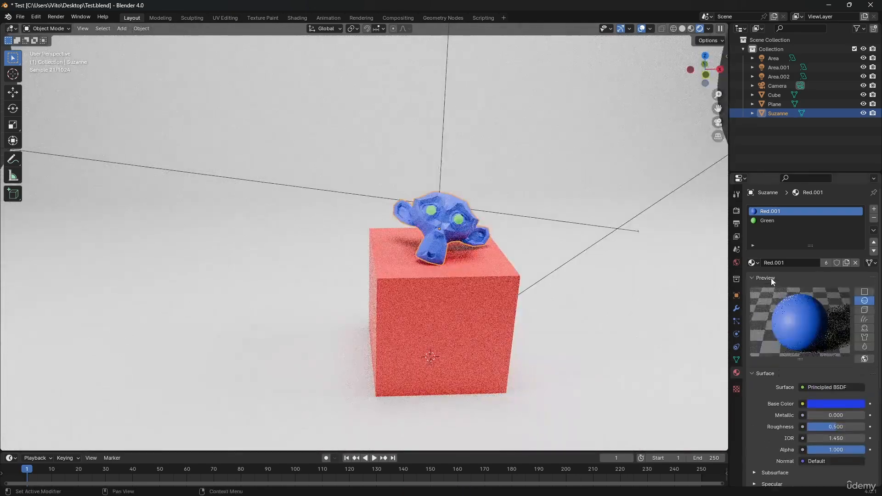
{"action": "left_click", "coordinate": [867, 291]}
{"action": "left_click", "coordinate": [866, 300]}
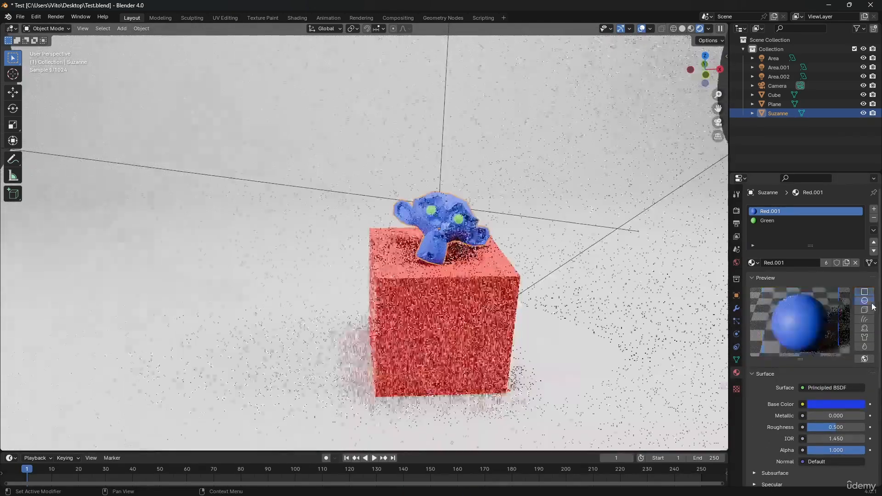
{"action": "left_click", "coordinate": [865, 310]}
{"action": "left_click", "coordinate": [865, 319]}
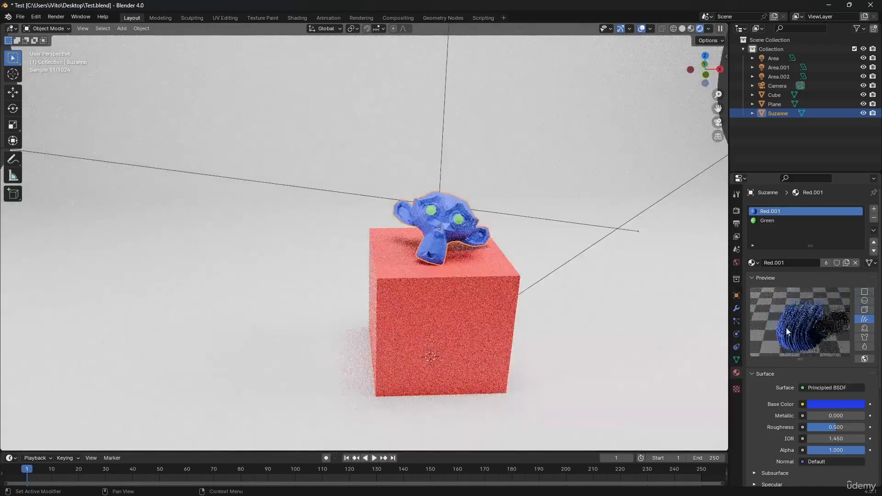
{"action": "scroll", "coordinate": [801, 319], "scroll_direction": "down", "scroll_amount": 1}
{"action": "left_click", "coordinate": [840, 264]}
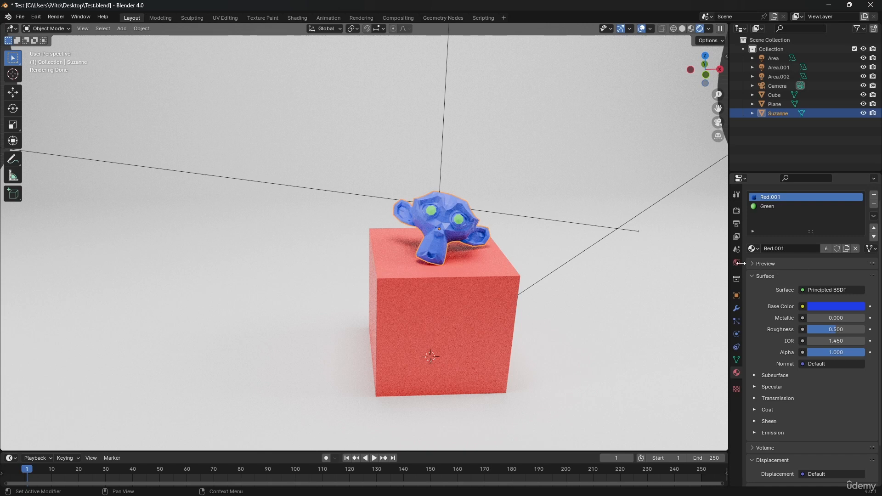
Step: Connect an Image Texture to the Base Color of the Red.001 material and collapse its texture settings
{"action": "left_click", "coordinate": [766, 277]}
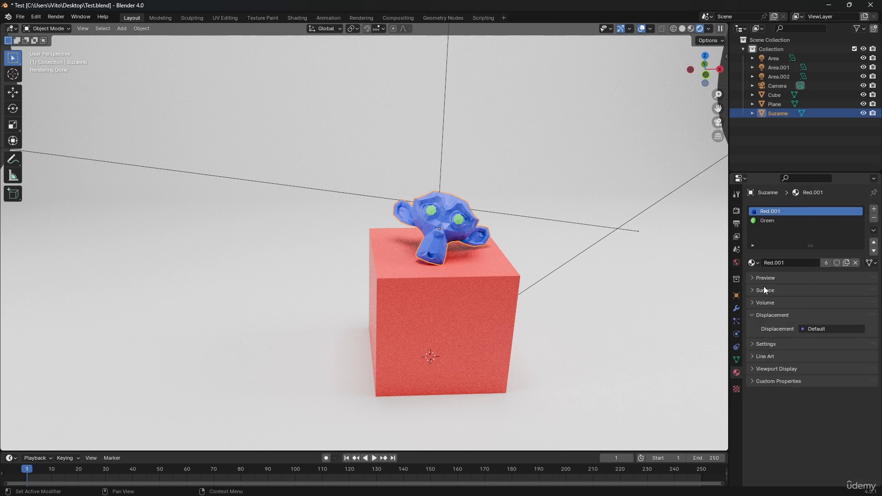
{"action": "left_click", "coordinate": [764, 288]}
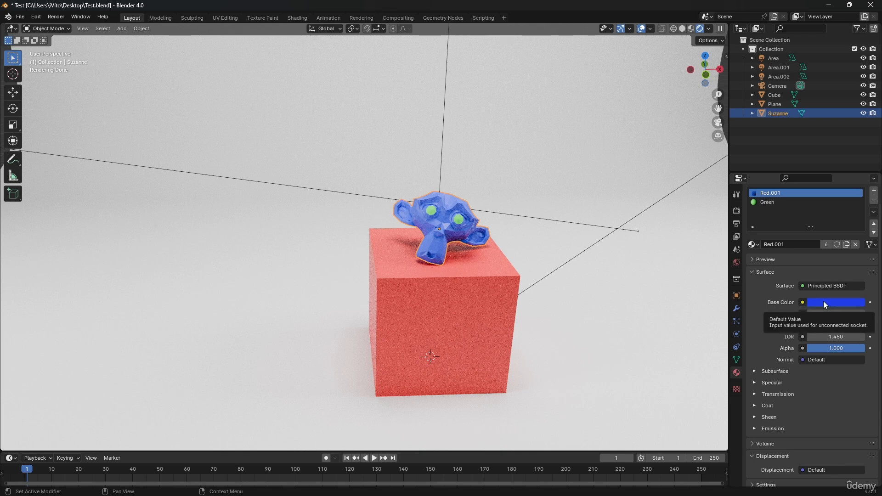
{"action": "left_click", "coordinate": [803, 302]}
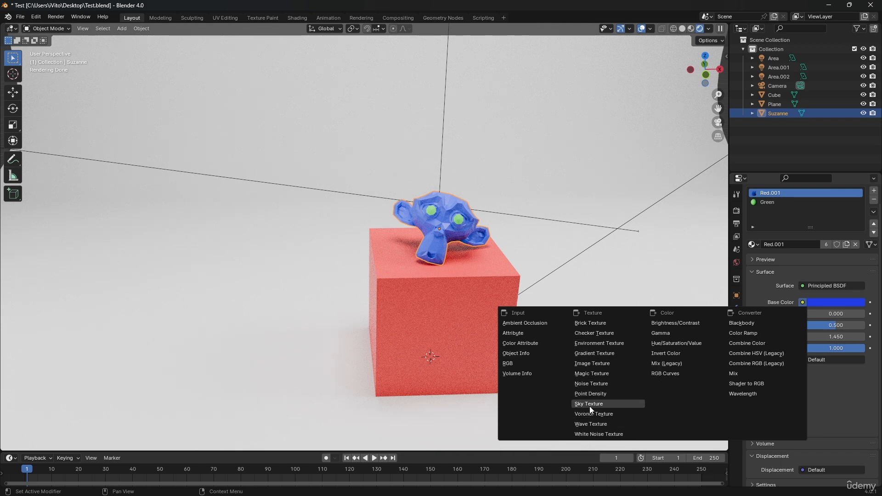
{"action": "left_click", "coordinate": [605, 364]}
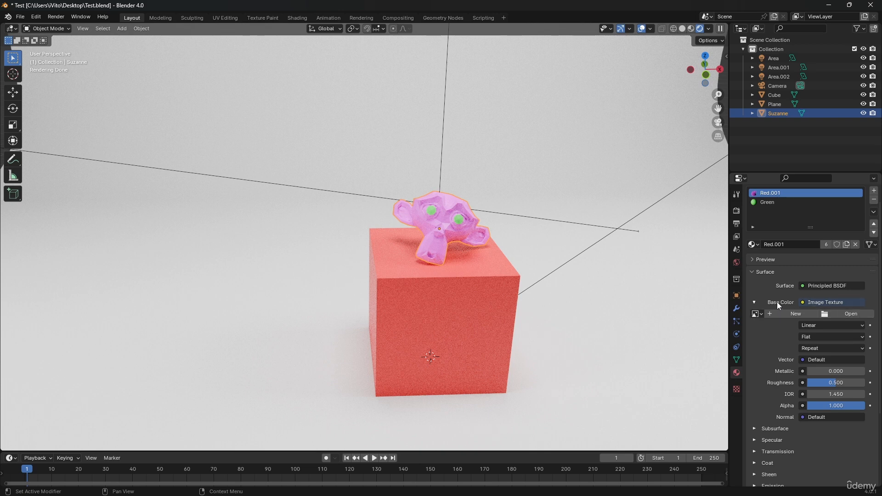
{"action": "left_click", "coordinate": [753, 303]}
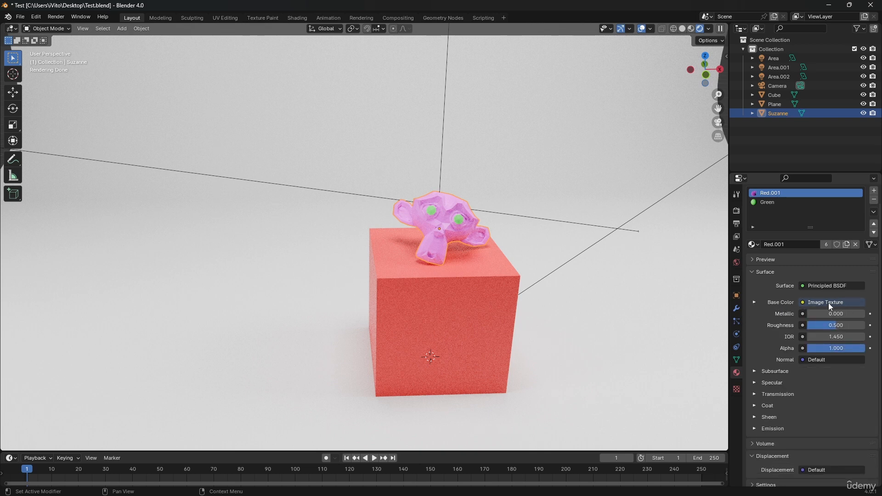
Step: Set Red.001's Metallic to 1.000 and Roughness to 0.138, and inspect the reflections on the monkey
{"action": "left_click_drag", "start_coordinate": [828, 315], "coordinate": [870, 314]}
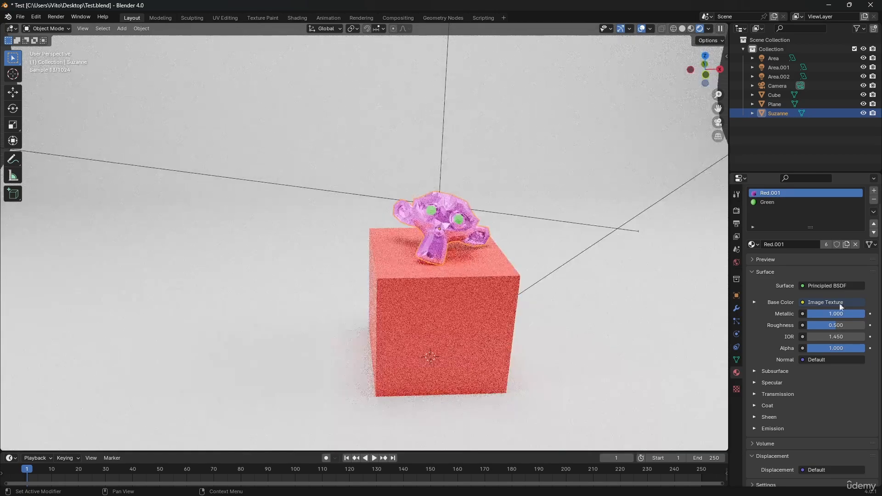
{"action": "scroll", "coordinate": [465, 224], "scroll_direction": "up", "scroll_amount": 8}
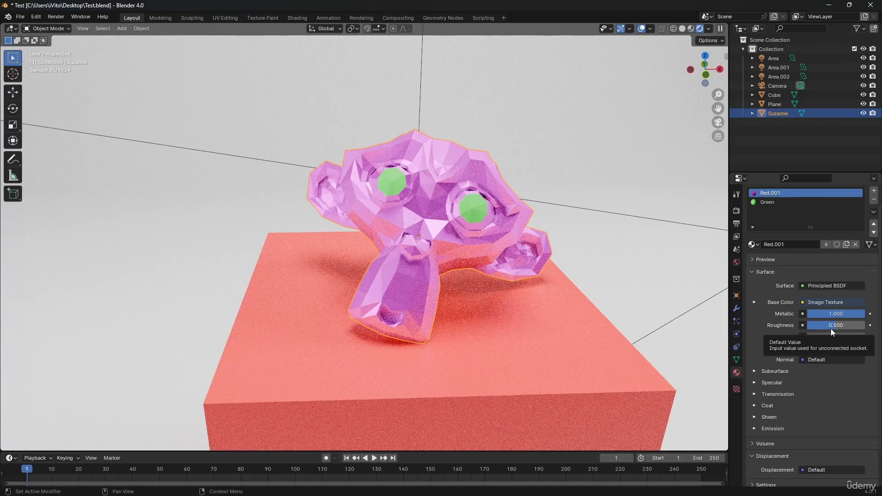
{"action": "left_click_drag", "start_coordinate": [830, 329], "coordinate": [813, 328]}
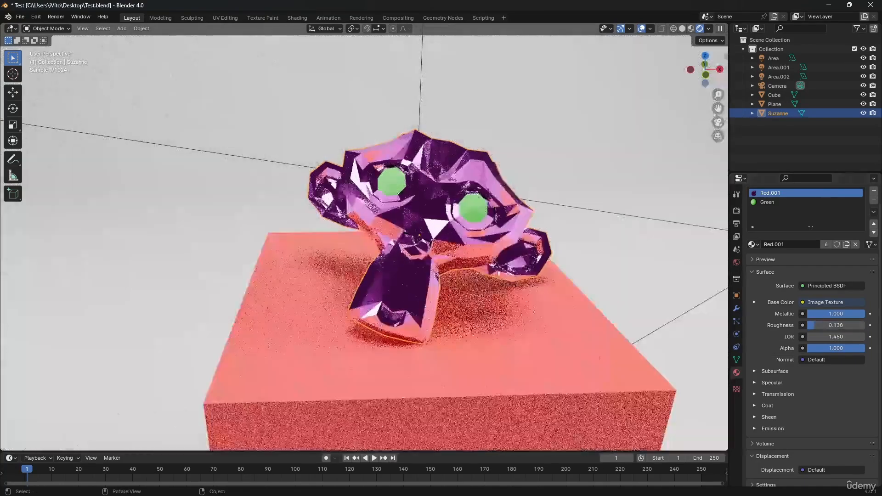
{"action": "middle_click_drag", "start_coordinate": [386, 193], "coordinate": [455, 94]}
{"action": "middle_click_drag", "start_coordinate": [230, 183], "coordinate": [160, 183]}
{"action": "scroll", "coordinate": [166, 186], "scroll_direction": "down", "scroll_amount": 6}
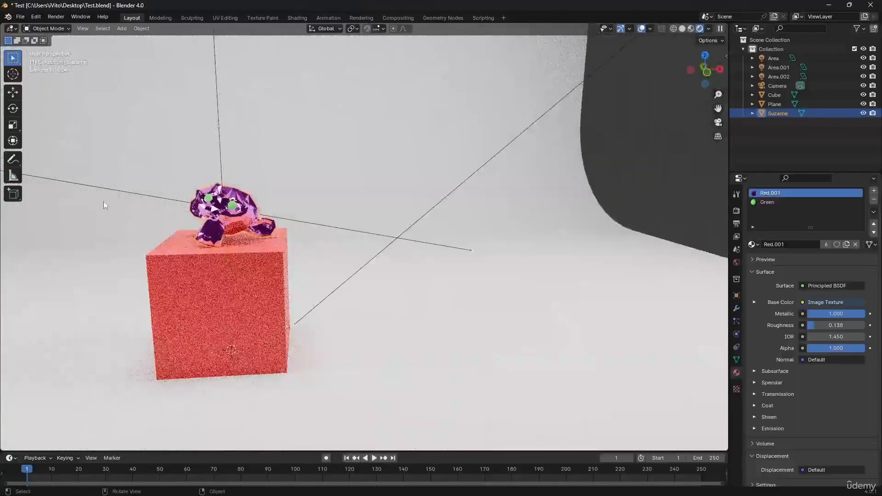
{"action": "middle_click_drag", "start_coordinate": [104, 201], "coordinate": [244, 201], "text": "shift"}
{"action": "middle_click_drag", "start_coordinate": [482, 211], "coordinate": [501, 205]}
{"action": "scroll", "coordinate": [500, 205], "scroll_direction": "up", "scroll_amount": 4}
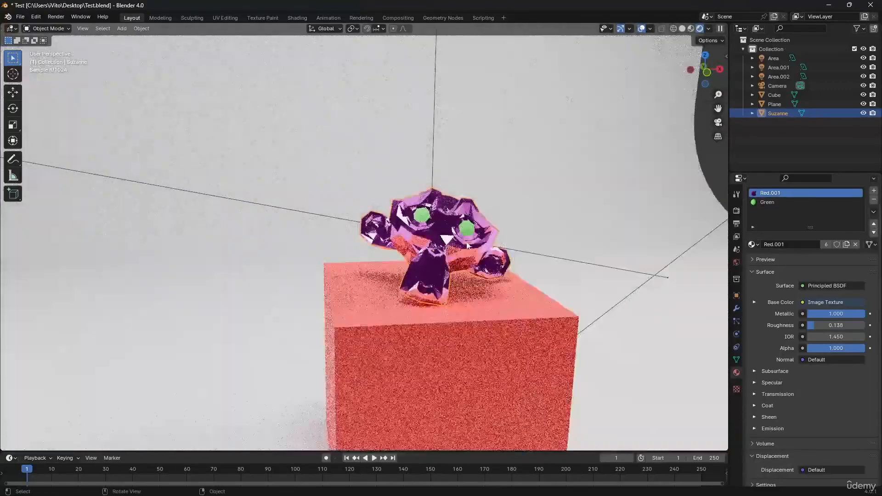
Step: Switch the viewport to Material Preview shading and remove the Image Texture from Red.001's Base Color
{"action": "left_click", "coordinate": [691, 29]}
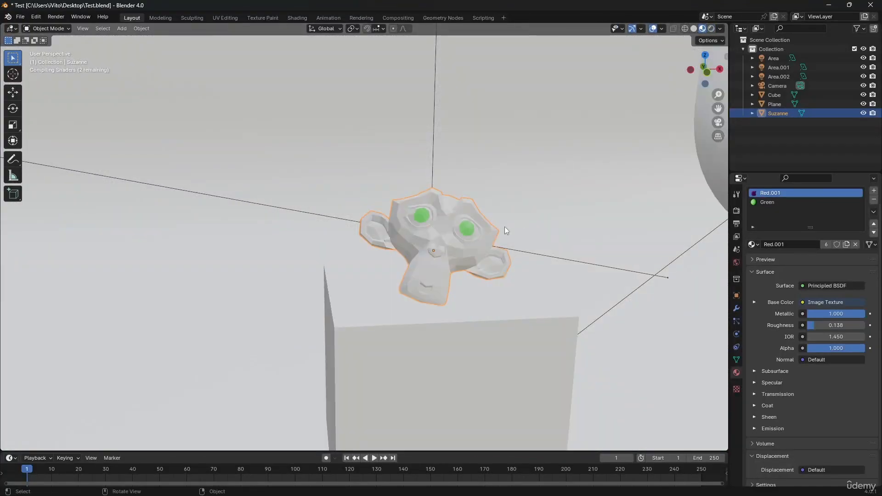
{"action": "middle_click_drag", "start_coordinate": [401, 247], "coordinate": [441, 264]}
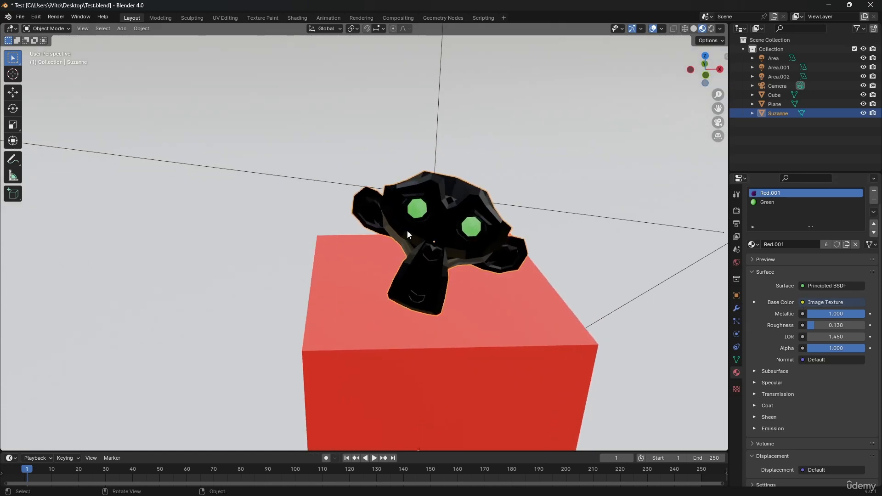
{"action": "left_click", "coordinate": [812, 285]}
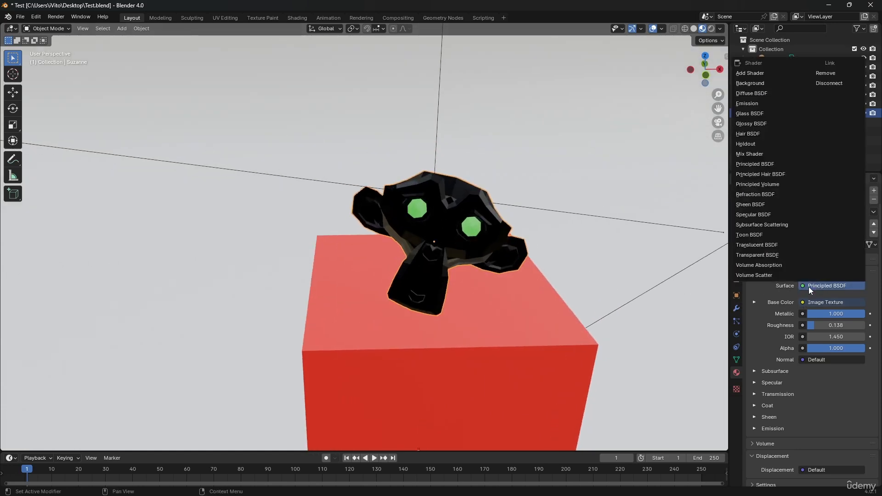
{"action": "key", "text": "Escape"}
{"action": "left_click", "coordinate": [813, 301]}
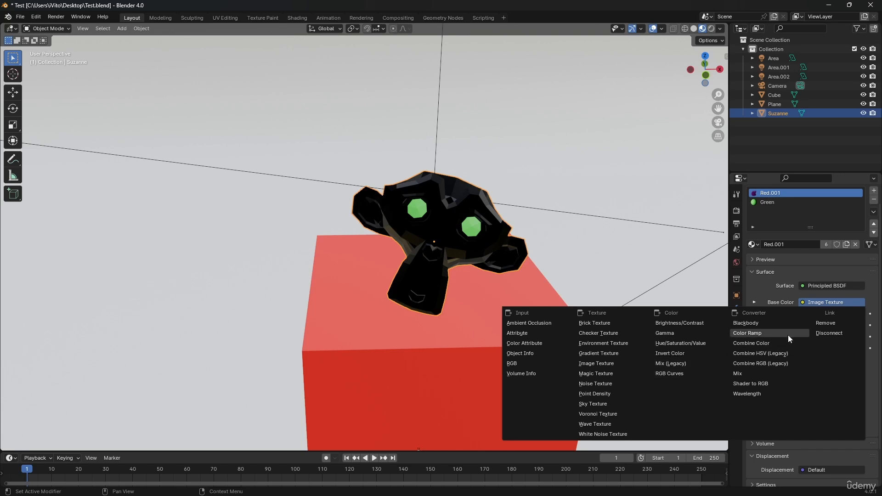
{"action": "left_click", "coordinate": [820, 325]}
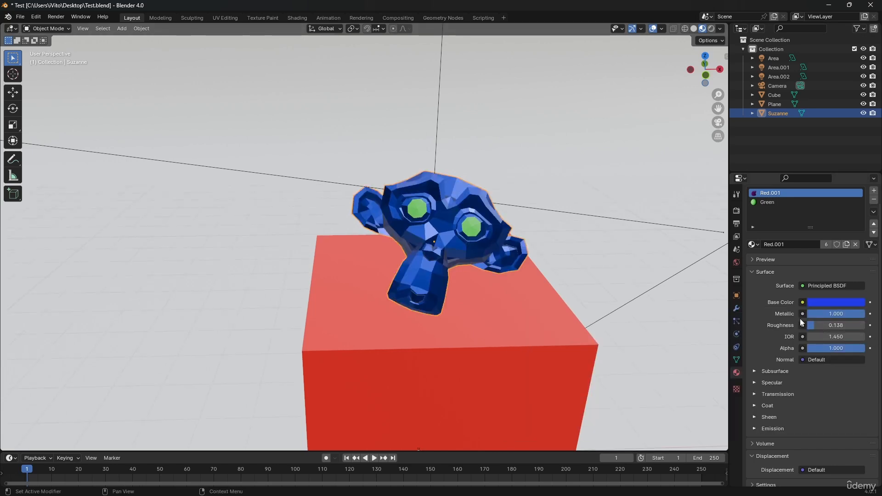
Step: Change Red.001's Base Color to white and set its Roughness to 0.531
{"action": "left_click", "coordinate": [815, 302]}
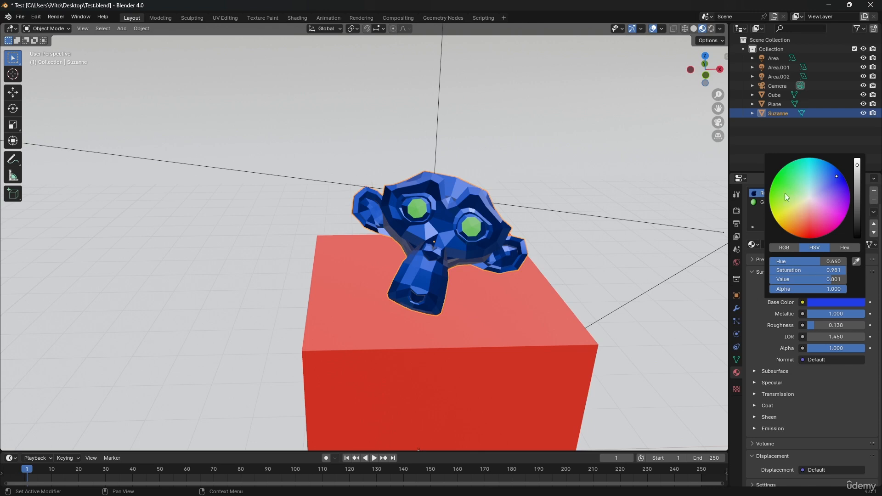
{"action": "left_click", "coordinate": [803, 200]}
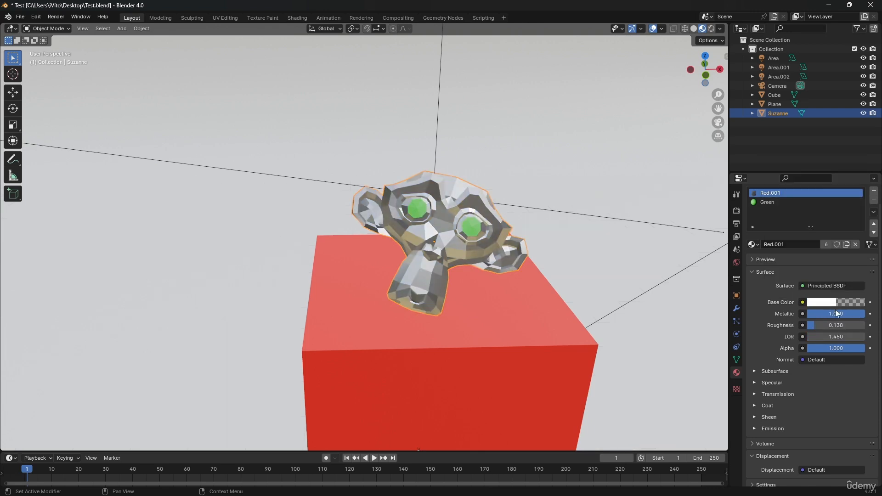
{"action": "mouse_move", "coordinate": [835, 309]}
{"action": "left_mouse_down"}
{"action": "mouse_move", "coordinate": [819, 310]}
{"action": "mouse_move", "coordinate": [841, 310]}
{"action": "mouse_move", "coordinate": [838, 328]}
{"action": "mouse_move", "coordinate": [847, 328]}
{"action": "mouse_move", "coordinate": [822, 328]}
{"action": "mouse_move", "coordinate": [836, 325]}
{"action": "left_mouse_up"}
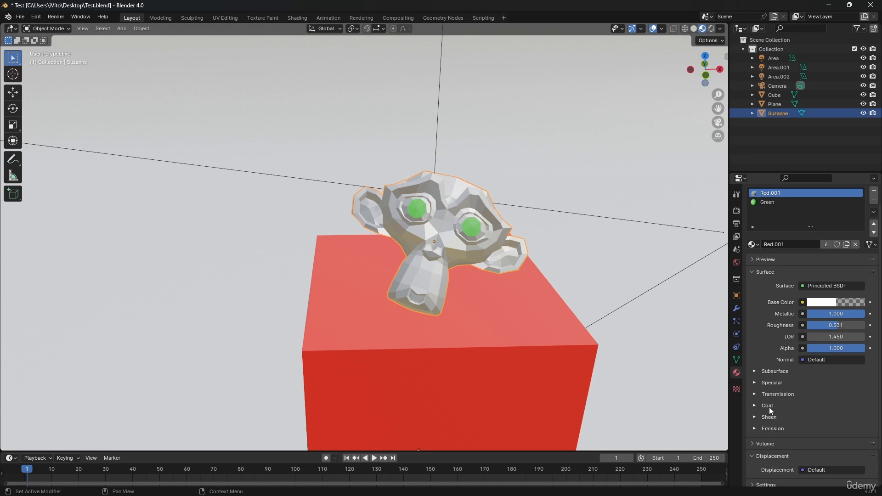
Step: Give Red.001 a glass-like surface with Transmission Weight 1.000, Metallic 0.000 and Roughness 0.059
{"action": "left_click", "coordinate": [773, 395]}
{"action": "left_click_drag", "start_coordinate": [827, 406], "coordinate": [863, 409]}
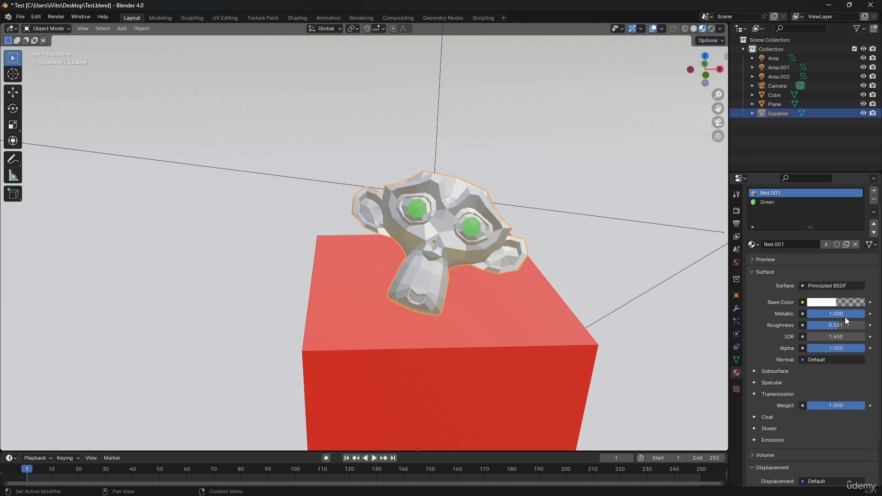
{"action": "left_click_drag", "start_coordinate": [845, 317], "coordinate": [727, 360]}
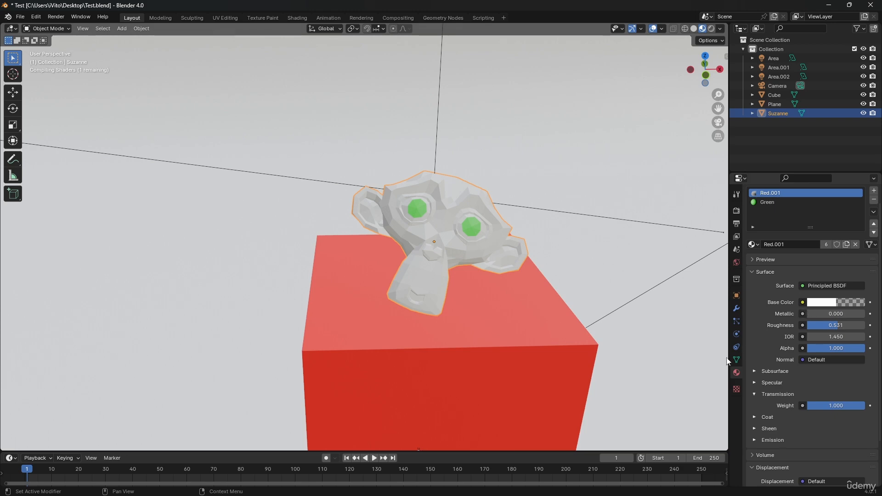
{"action": "mouse_move", "coordinate": [498, 259]}
{"action": "middle_mouse_down"}
{"action": "mouse_move", "coordinate": [515, 238]}
{"action": "mouse_move", "coordinate": [589, 227]}
{"action": "mouse_move", "coordinate": [558, 218]}
{"action": "mouse_move", "coordinate": [521, 224]}
{"action": "mouse_move", "coordinate": [555, 227]}
{"action": "mouse_move", "coordinate": [553, 237]}
{"action": "middle_mouse_up"}
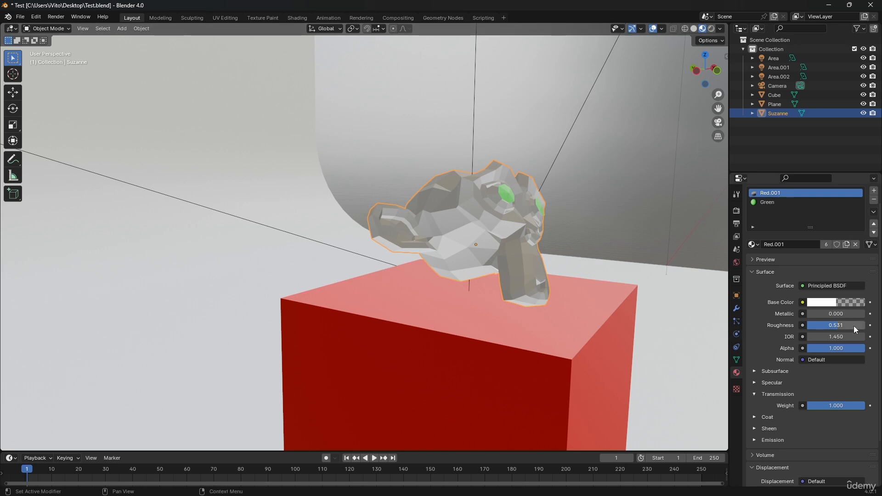
{"action": "left_click_drag", "start_coordinate": [854, 325], "coordinate": [823, 325]}
{"action": "middle_click_drag", "start_coordinate": [416, 236], "coordinate": [349, 242]}
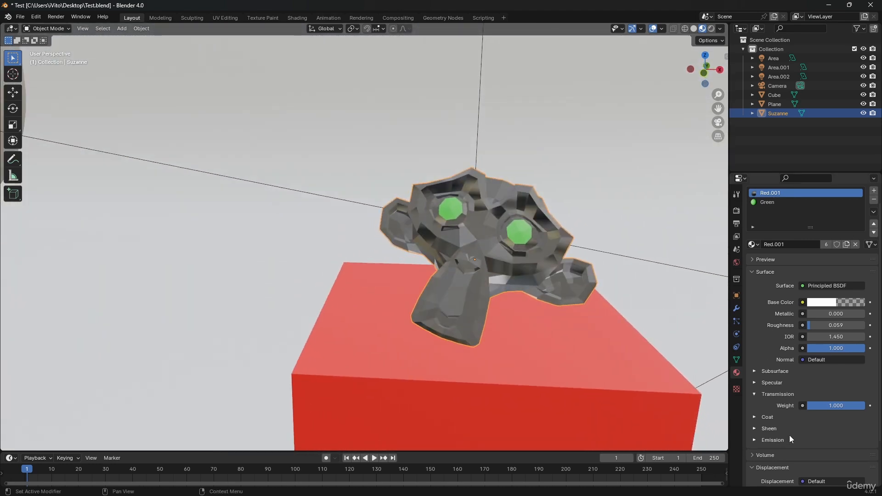
Step: Make the Red.001 material emit white light with an Emission Strength of 4.200
{"action": "scroll", "coordinate": [787, 429], "scroll_direction": "down", "scroll_amount": 1}
{"action": "left_click", "coordinate": [783, 423]}
{"action": "scroll", "coordinate": [782, 423], "scroll_direction": "down", "scroll_amount": 2}
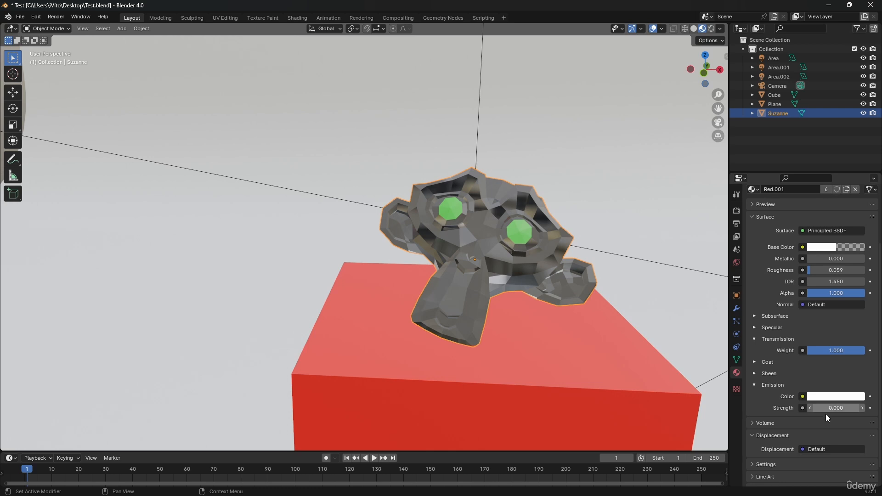
{"action": "left_click_drag", "start_coordinate": [824, 414], "coordinate": [869, 413]}
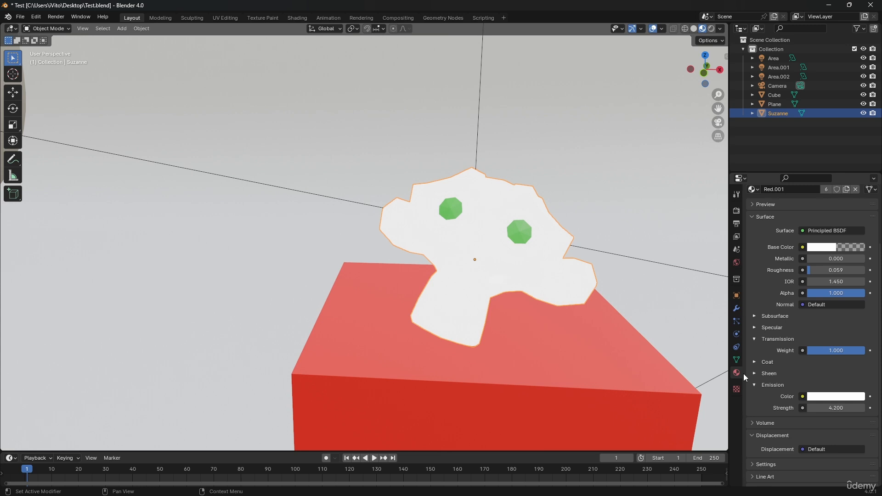
Step: Look at Red.001's Coat settings and collapse the Emission, Coat and Surface sections
{"action": "left_click", "coordinate": [781, 384]}
{"action": "left_click", "coordinate": [767, 364]}
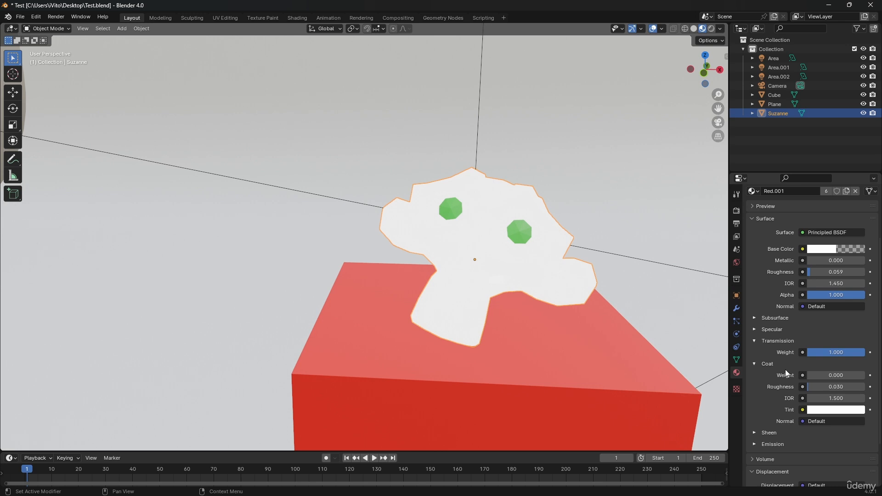
{"action": "left_click", "coordinate": [773, 364]}
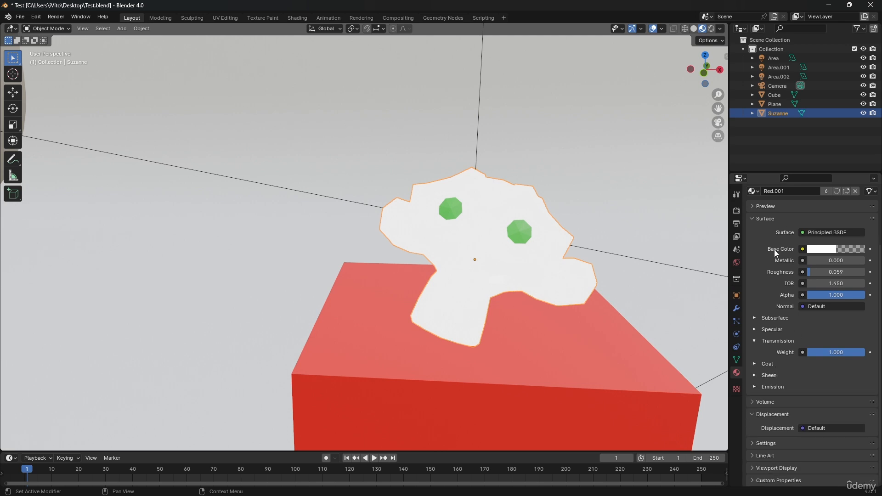
{"action": "left_click", "coordinate": [765, 218]}
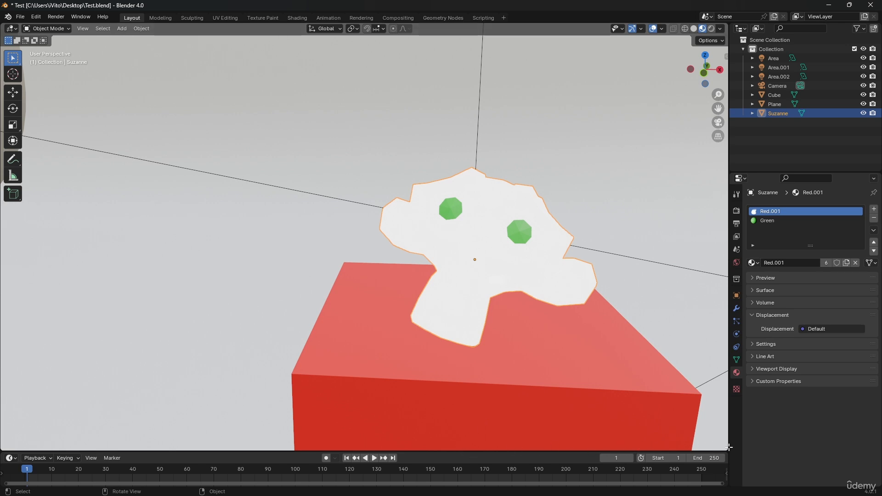
Step: Split the 3D viewport into two stacked areas and show Red.001's nodes in a Shader Editor in the lower one
{"action": "left_click_drag", "start_coordinate": [727, 448], "coordinate": [597, 244]}
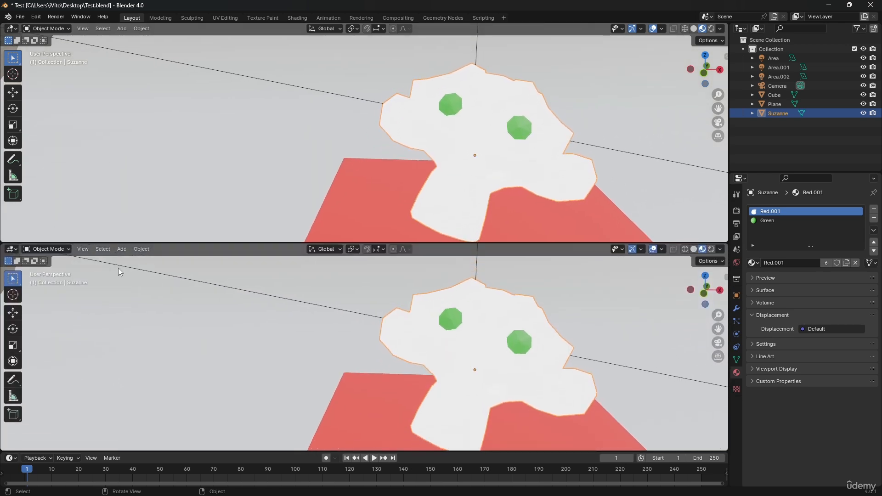
{"action": "left_click", "coordinate": [10, 250]}
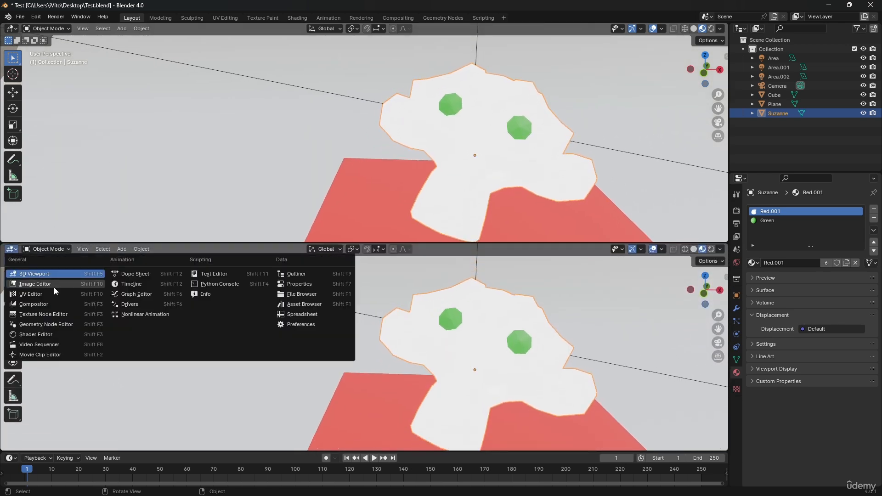
{"action": "left_click", "coordinate": [62, 334]}
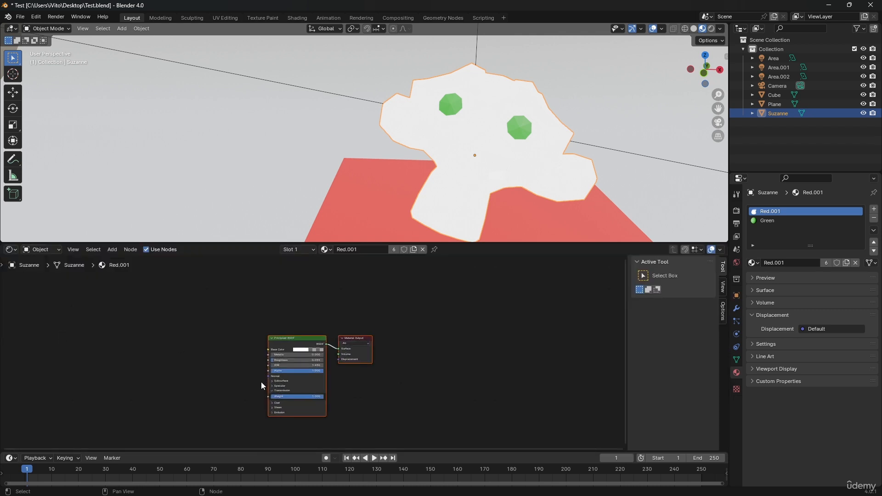
{"action": "scroll", "coordinate": [271, 359], "scroll_direction": "up", "scroll_amount": 3}
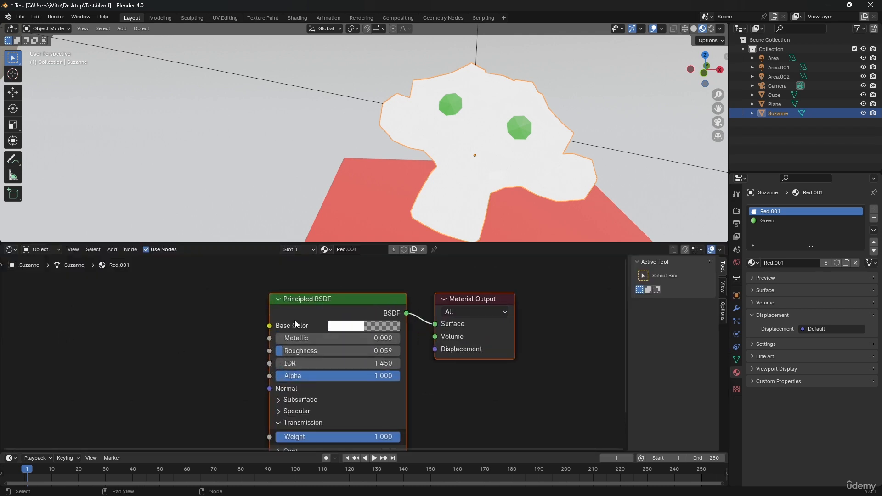
Step: Add a Color Ramp node beside the Principled BSDF and connect its Color output to Base Color
{"action": "scroll", "coordinate": [309, 314], "scroll_direction": "down", "scroll_amount": 2}
{"action": "middle_click_drag", "start_coordinate": [200, 353], "coordinate": [302, 329]}
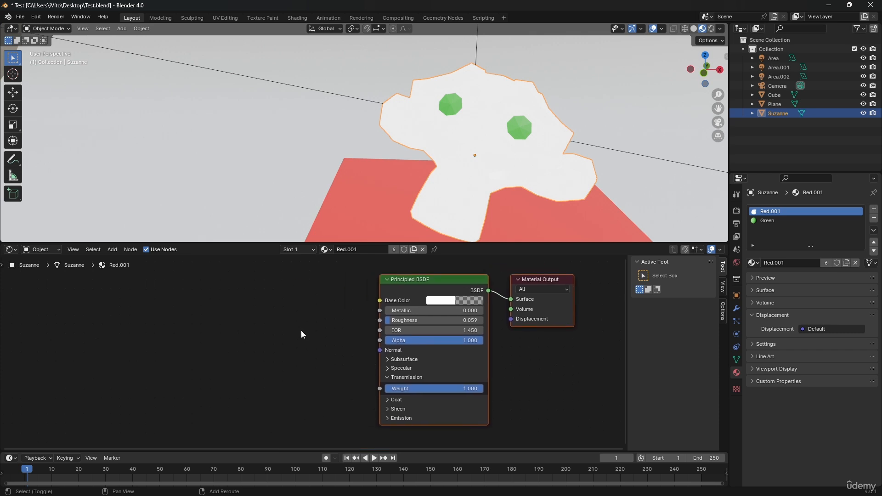
{"action": "key", "text": "shift+a"}
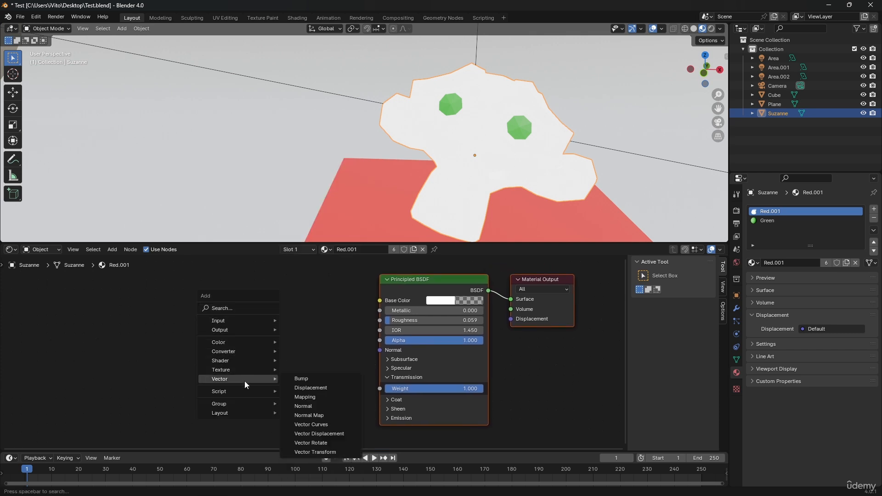
{"action": "mouse_move", "coordinate": [243, 390]}
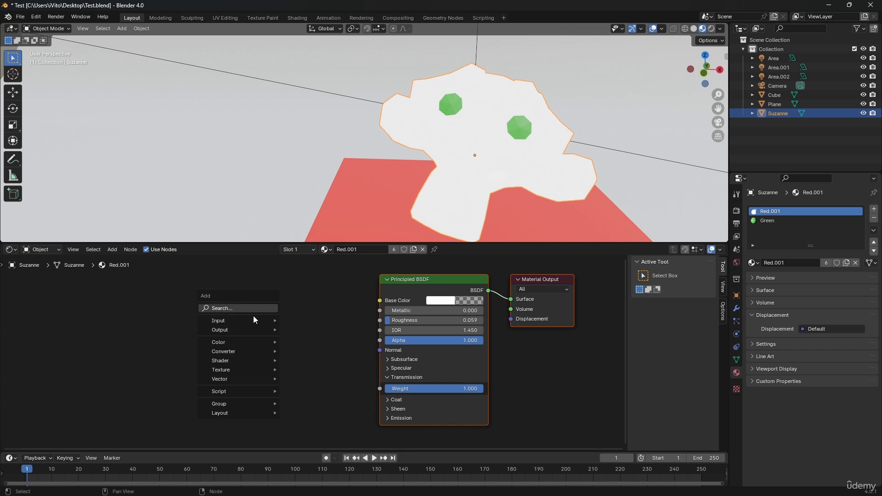
{"action": "mouse_move", "coordinate": [257, 323]}
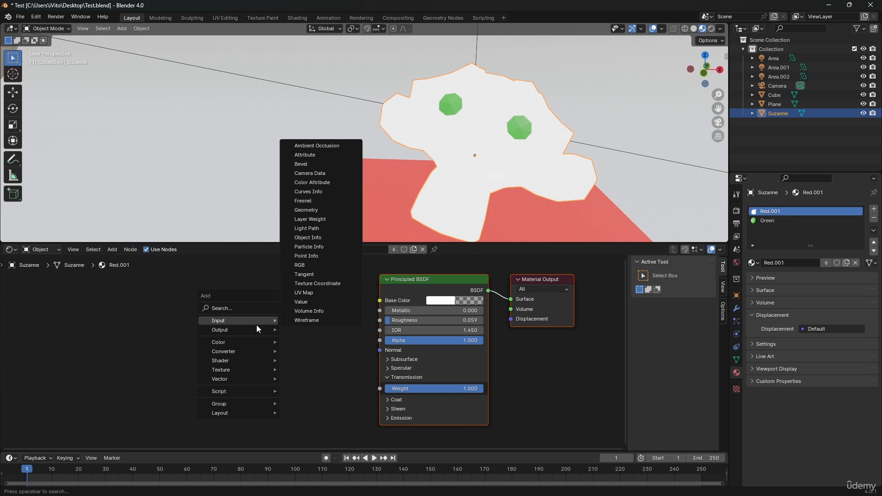
{"action": "type", "text": "ramp"}
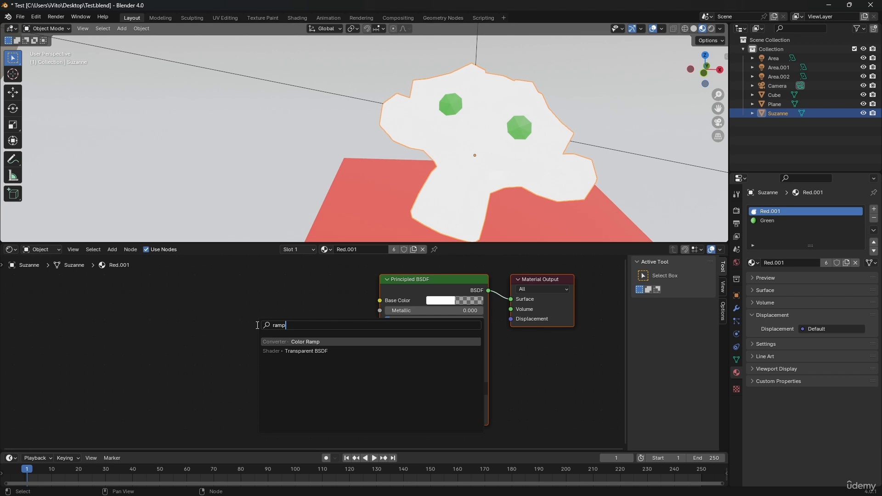
{"action": "key", "text": "Return"}
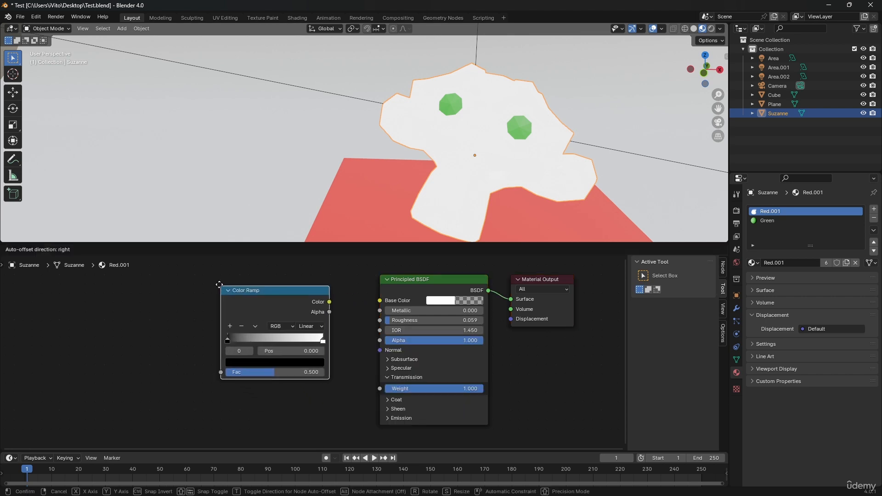
{"action": "left_click", "coordinate": [208, 284]}
{"action": "left_click_drag", "start_coordinate": [317, 299], "coordinate": [381, 300]}
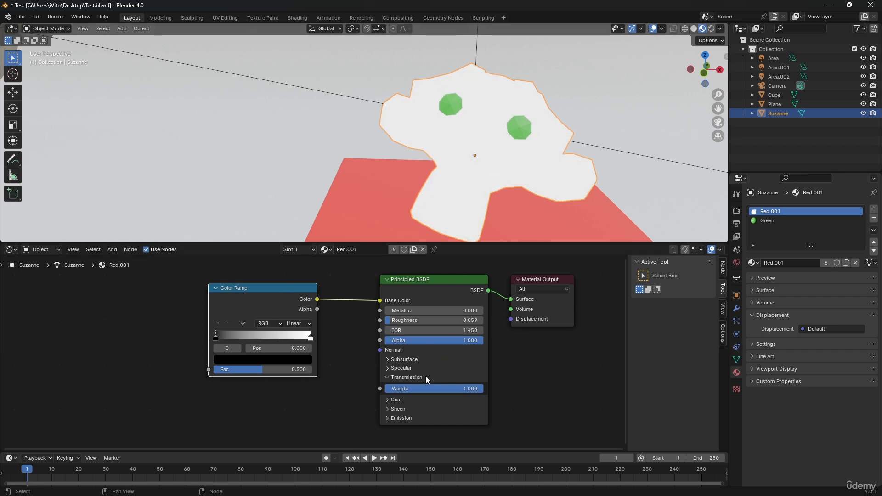
Step: Expand the Emission settings of the Principled BSDF node and the Surface properties, and set Emission Strength to 0
{"action": "left_click", "coordinate": [398, 416]}
{"action": "scroll", "coordinate": [428, 409], "scroll_direction": "down", "scroll_amount": 2}
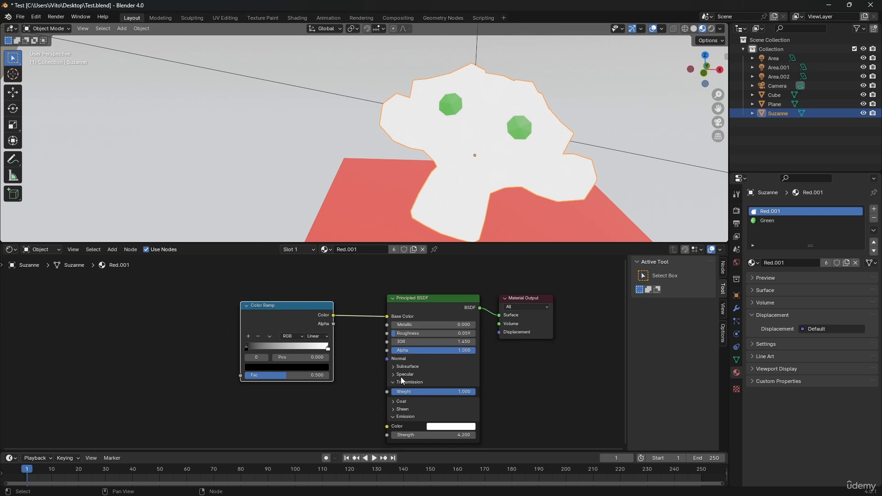
{"action": "middle_click_drag", "start_coordinate": [423, 360], "coordinate": [426, 317]}
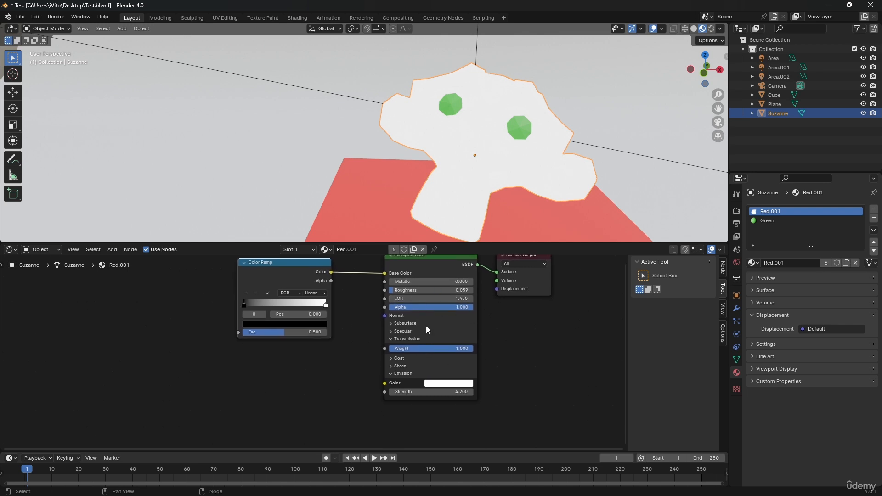
{"action": "left_click", "coordinate": [801, 291]}
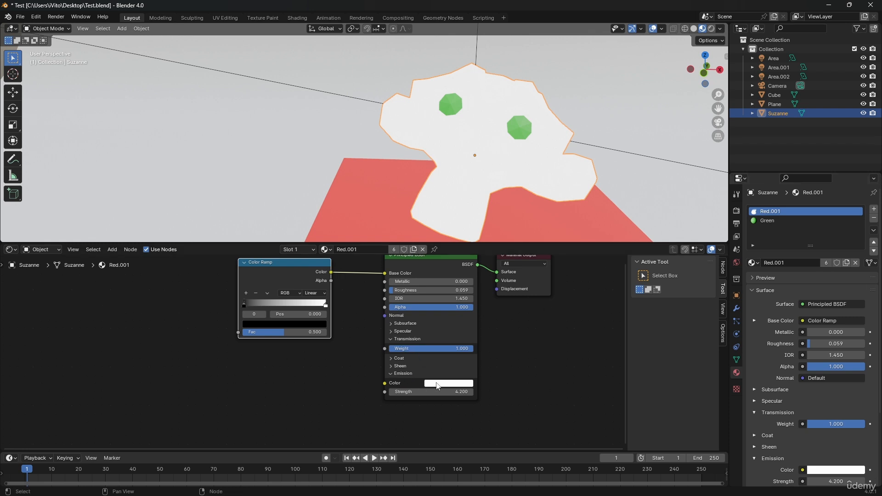
{"action": "left_click", "coordinate": [440, 390]}
{"action": "type", "text": "0"}
{"action": "key", "text": "Return"}
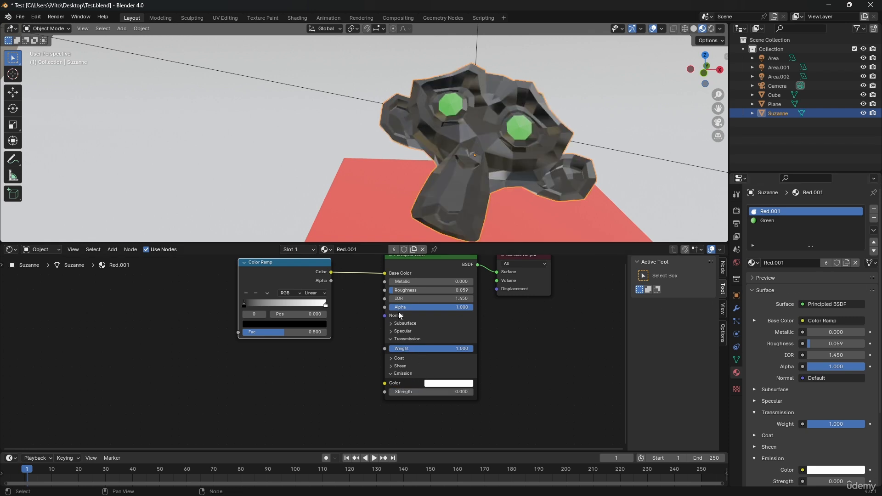
Step: Set the Principled BSDF's Roughness to 0.359 and its Transmission Weight to 0.000
{"action": "left_click_drag", "start_coordinate": [418, 290], "coordinate": [440, 290]}
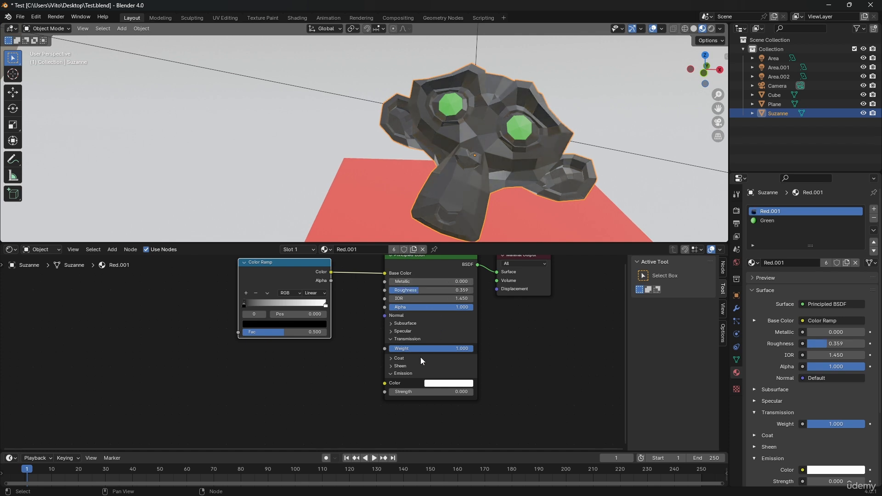
{"action": "left_click", "coordinate": [403, 338]}
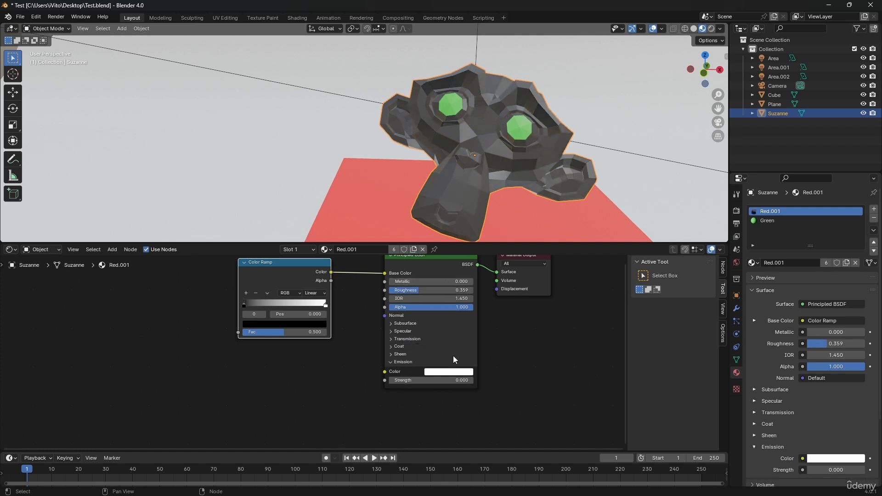
{"action": "left_click", "coordinate": [448, 382]}
{"action": "key", "text": "Return"}
{"action": "left_click", "coordinate": [407, 338]}
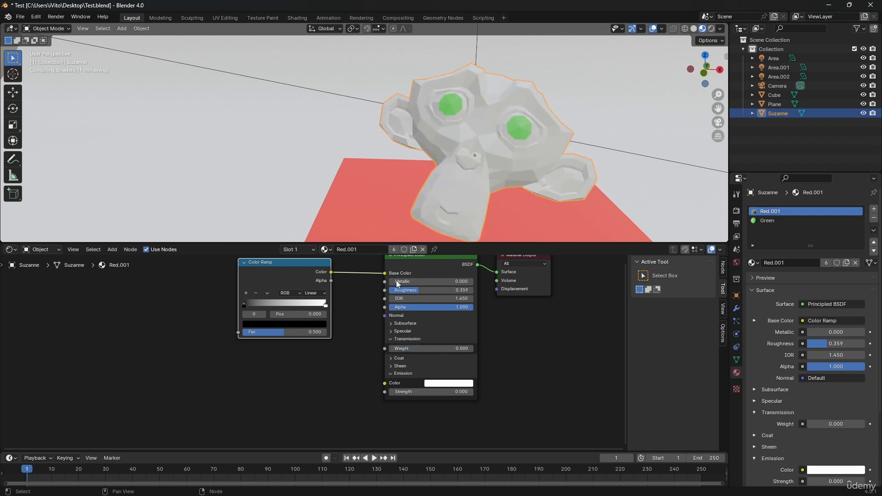
Step: Change the Color Ramp's white end stop to bright green and select the black stop at position 0.000
{"action": "scroll", "coordinate": [262, 301], "scroll_direction": "up", "scroll_amount": 2}
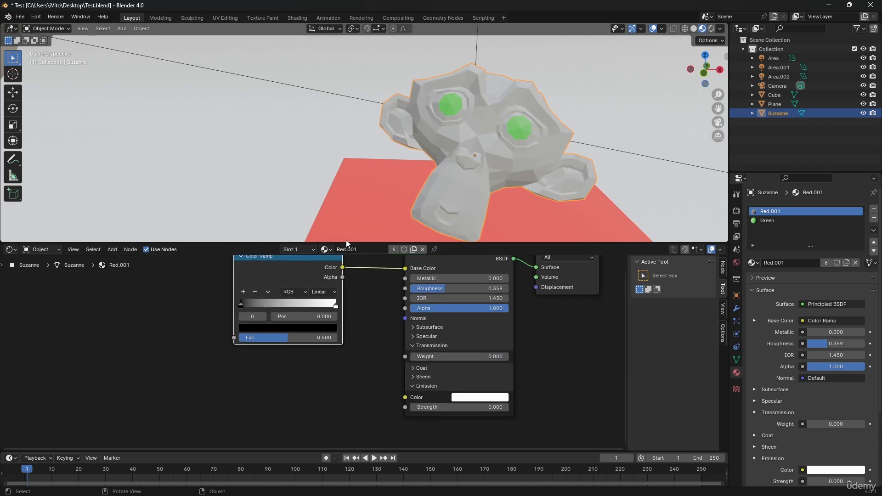
{"action": "left_click", "coordinate": [336, 307]}
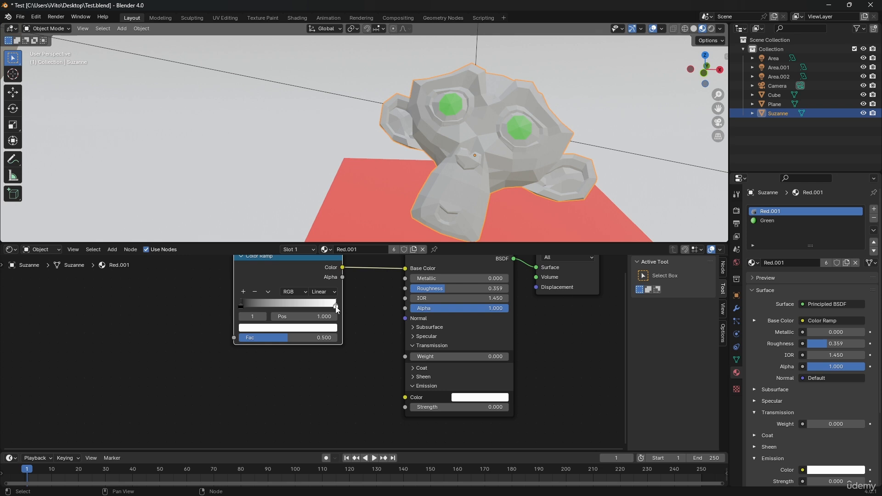
{"action": "left_click", "coordinate": [289, 331]}
{"action": "left_click_drag", "start_coordinate": [285, 247], "coordinate": [253, 197]}
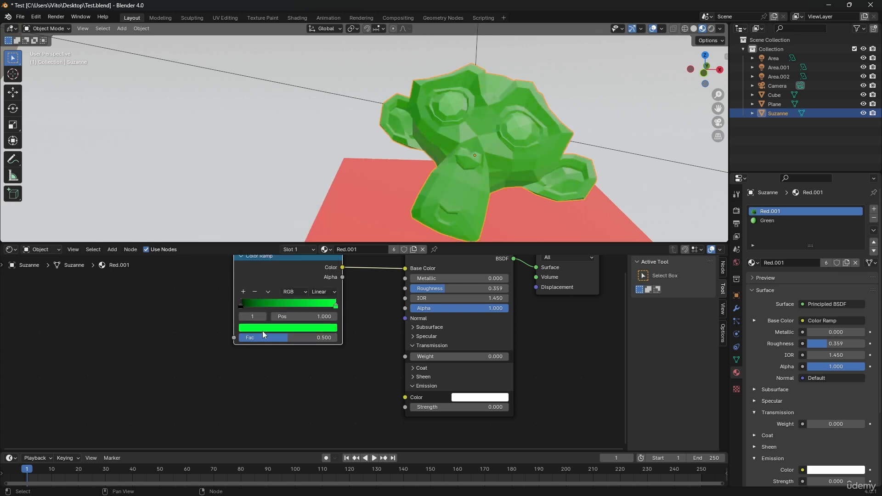
{"action": "left_click", "coordinate": [241, 307]}
Step: Add a Texture Coordinate node well before the Color Ramp, leaving space between them
{"action": "middle_click_drag", "start_coordinate": [351, 205], "coordinate": [404, 144]}
{"action": "middle_click_drag", "start_coordinate": [178, 335], "coordinate": [250, 334], "text": "shift"}
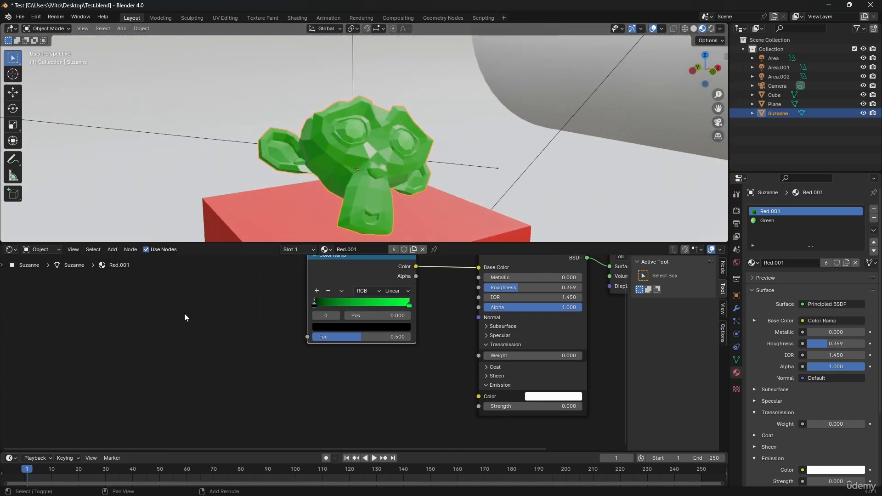
{"action": "key", "text": "shift+a"}
{"action": "left_click", "coordinate": [185, 313]}
{"action": "type", "text": "text"}
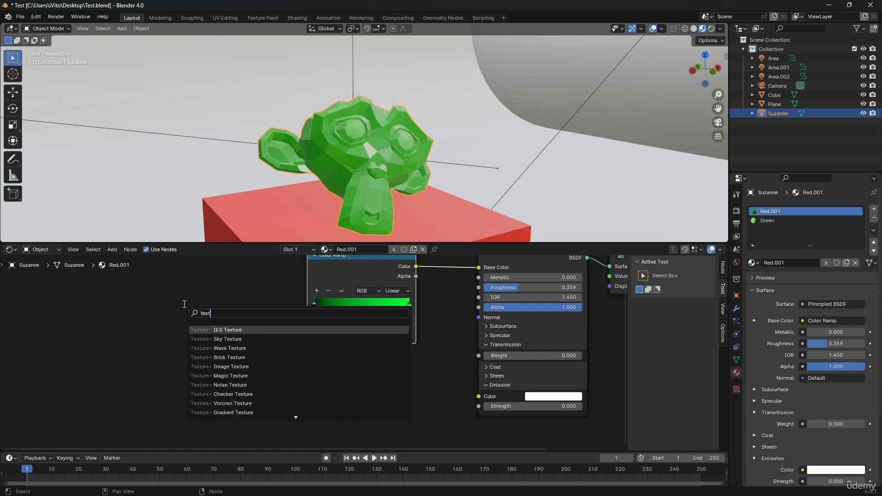
{"action": "type", "text": "ure coord"}
{"action": "key", "text": "Return"}
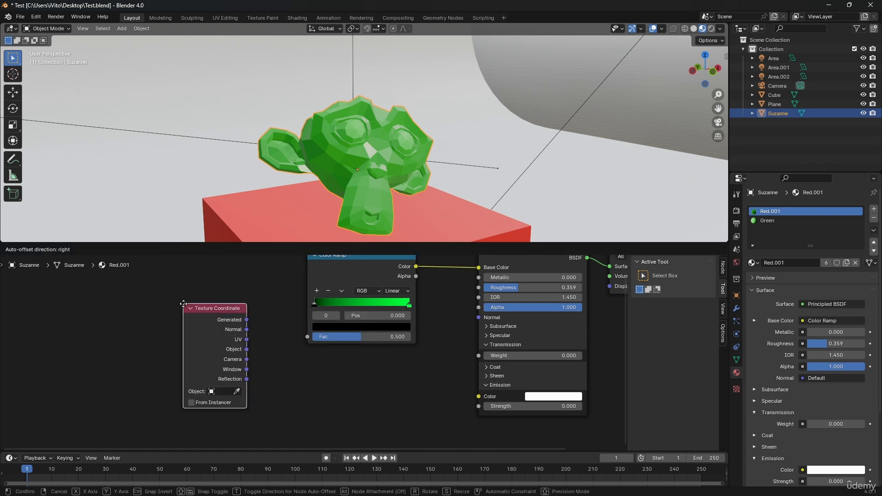
{"action": "left_click", "coordinate": [84, 304]}
Step: Add a Mapping node between the Texture Coordinate and Color Ramp nodes
{"action": "key", "text": "shift+a"}
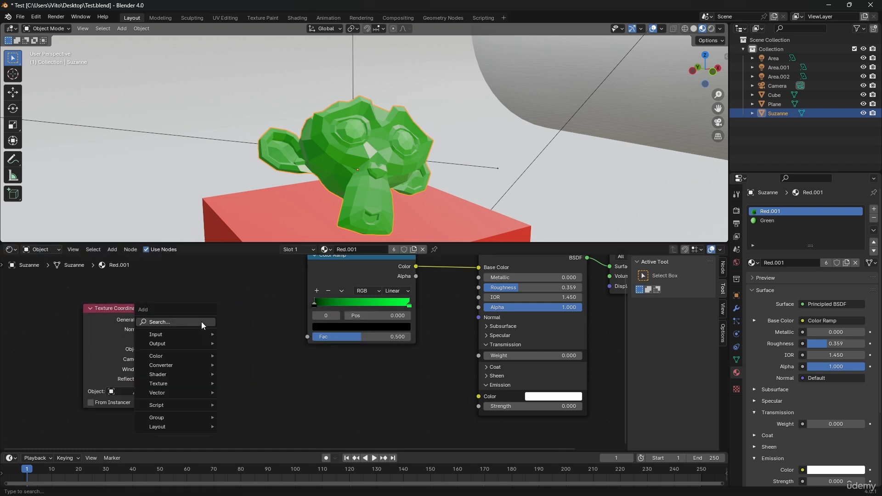
{"action": "left_click", "coordinate": [193, 321]}
{"action": "type", "text": "te"}
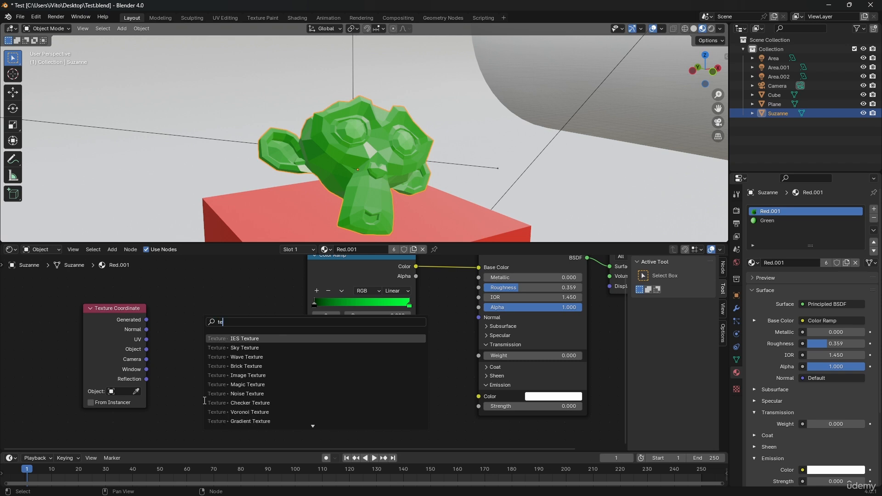
{"action": "type", "text": "xt"}
{"action": "key", "text": "BackSpace"}
{"action": "key", "text": "BackSpace"}
{"action": "key", "text": "BackSpace"}
{"action": "key", "text": "BackSpace"}
{"action": "type", "text": "mapp"}
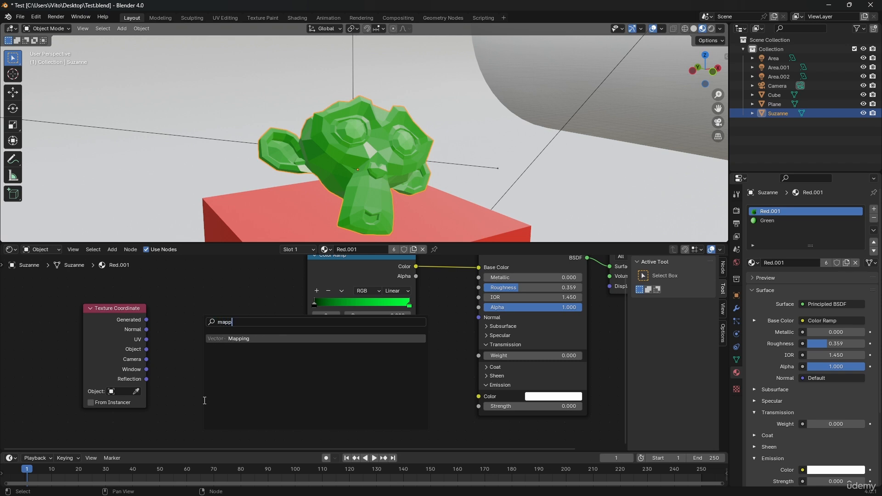
{"action": "key", "text": "Return"}
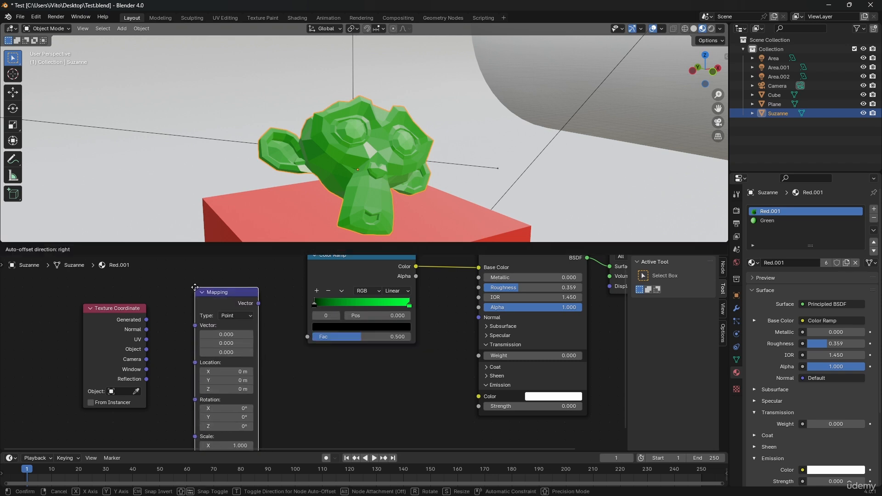
{"action": "left_click", "coordinate": [195, 283]}
Step: Connect Mapping's Vector output to the Color Ramp's Fac, try Generated as Mapping's Vector input, and replace it with Texture Coordinate's Object output
{"action": "scroll", "coordinate": [264, 323], "scroll_direction": "down", "scroll_amount": 1}
{"action": "scroll", "coordinate": [264, 323], "scroll_direction": "down", "scroll_amount": 1}
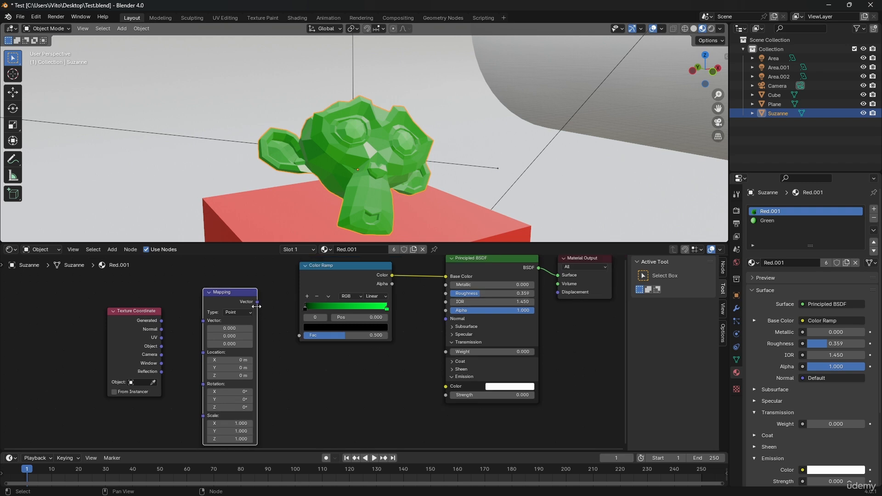
{"action": "left_click_drag", "start_coordinate": [258, 302], "coordinate": [302, 337]}
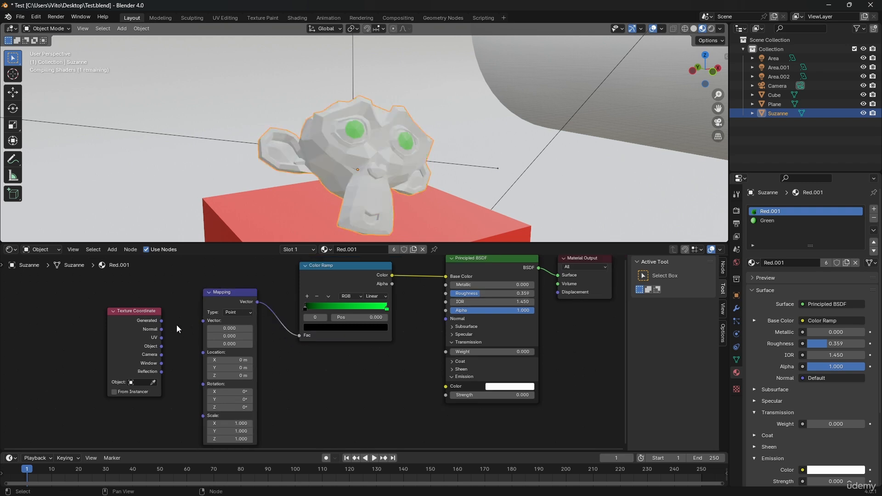
{"action": "left_click_drag", "start_coordinate": [161, 322], "coordinate": [186, 340]}
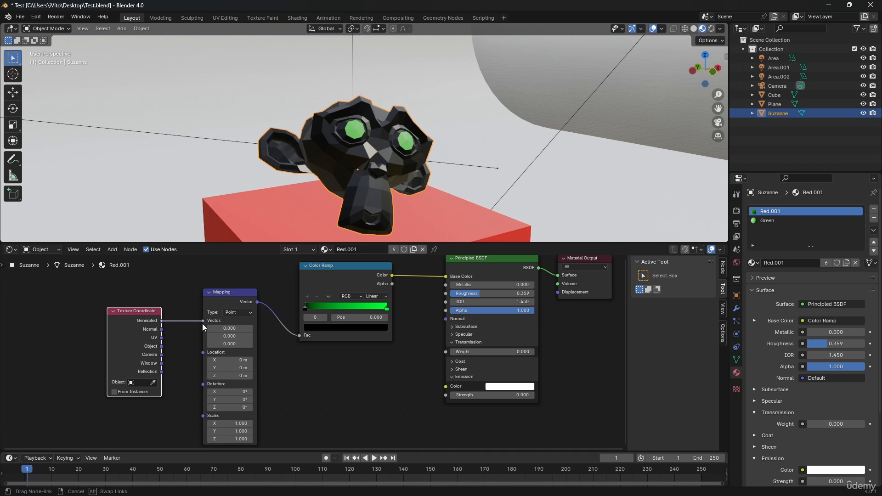
{"action": "left_click_drag", "start_coordinate": [203, 327], "coordinate": [205, 327]}
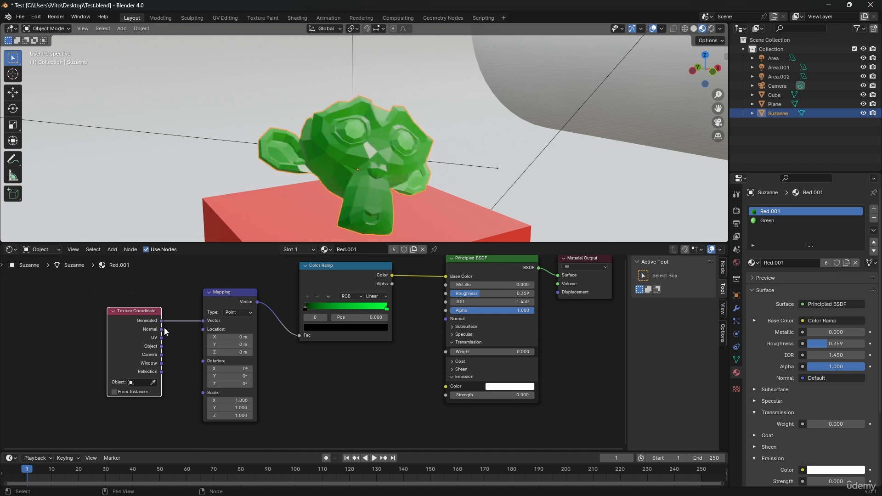
{"action": "left_click_drag", "start_coordinate": [161, 346], "coordinate": [202, 321]}
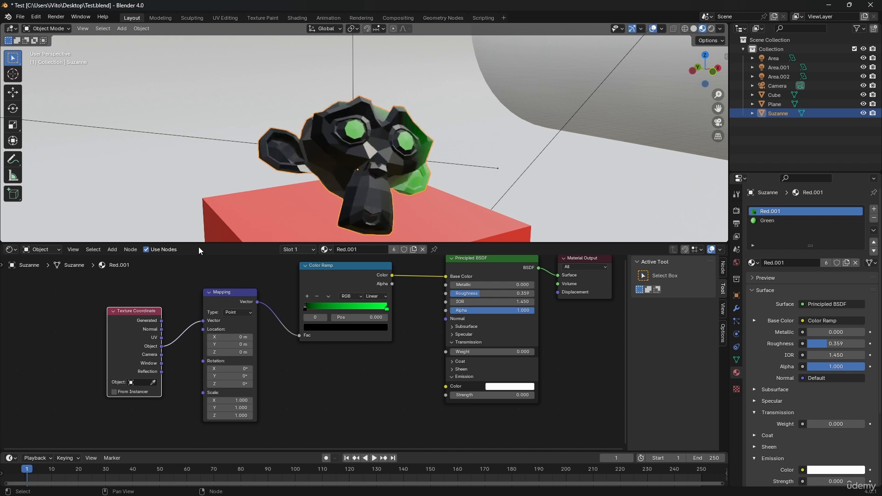
Step: Change the Color Ramp's black stop at position 0.000 to bright blue
{"action": "mouse_move", "coordinate": [362, 175]}
{"action": "middle_mouse_down"}
{"action": "mouse_move", "coordinate": [307, 165]}
{"action": "mouse_move", "coordinate": [369, 170]}
{"action": "mouse_move", "coordinate": [371, 188]}
{"action": "middle_mouse_up"}
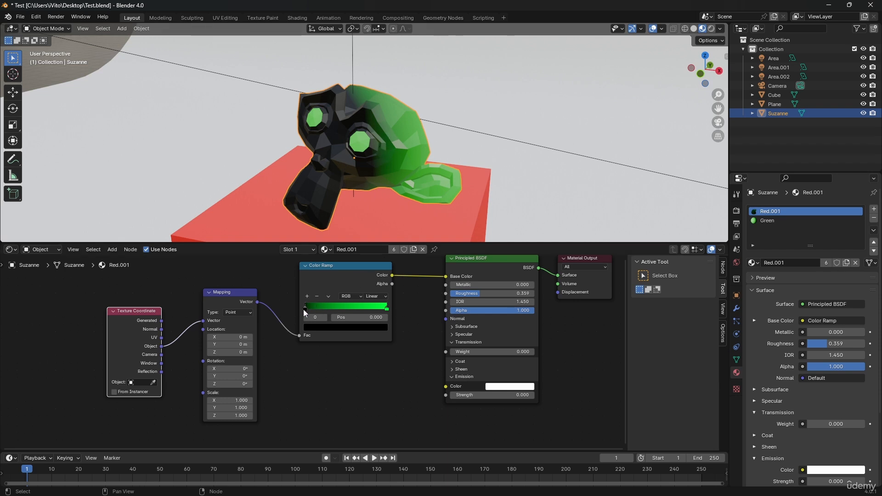
{"action": "left_click", "coordinate": [313, 327]}
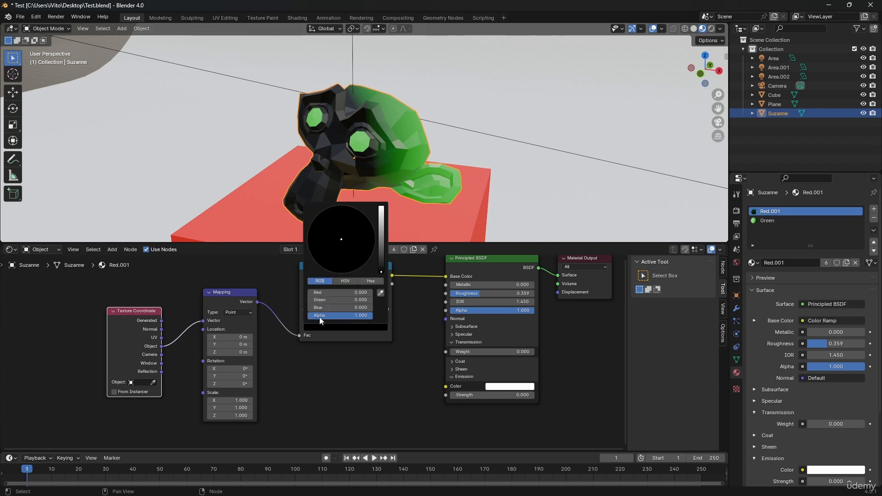
{"action": "left_click_drag", "start_coordinate": [381, 272], "coordinate": [381, 216]}
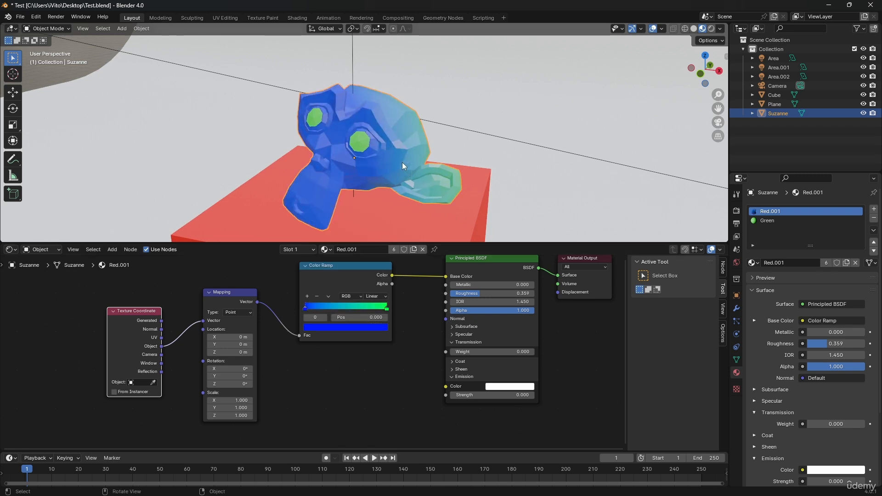
Step: Set the Mapping node's X Location to 1 m and make the 3D viewport taller than the Shader Editor
{"action": "middle_click_drag", "start_coordinate": [413, 162], "coordinate": [342, 137]}
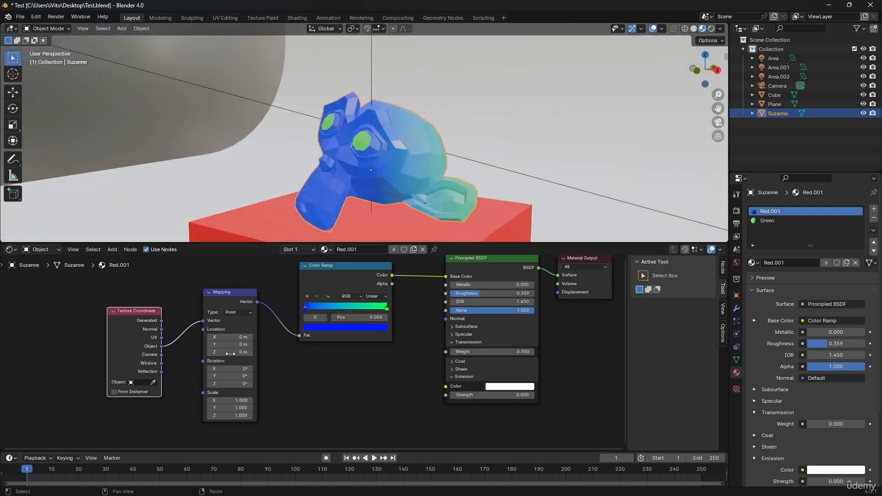
{"action": "left_click_drag", "start_coordinate": [218, 338], "coordinate": [245, 337]}
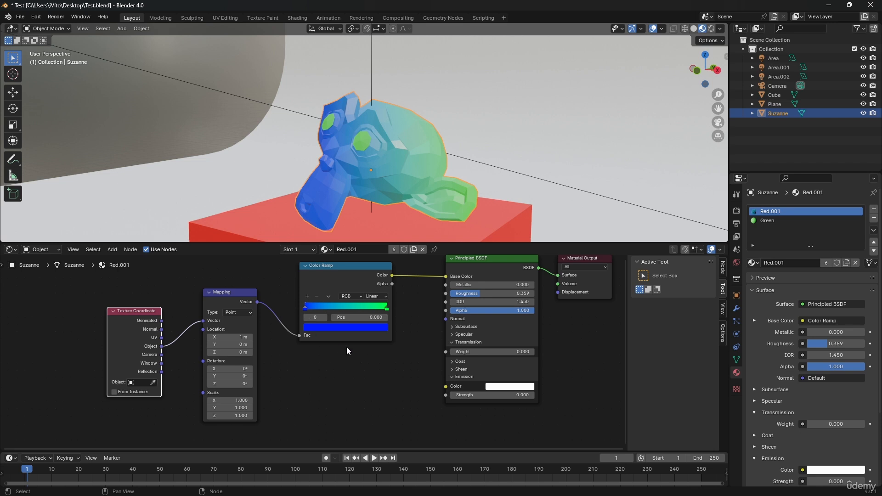
{"action": "scroll", "coordinate": [346, 351], "scroll_direction": "down", "scroll_amount": 1}
{"action": "middle_click_drag", "start_coordinate": [363, 198], "coordinate": [339, 288]}
{"action": "left_click_drag", "start_coordinate": [583, 243], "coordinate": [582, 271]}
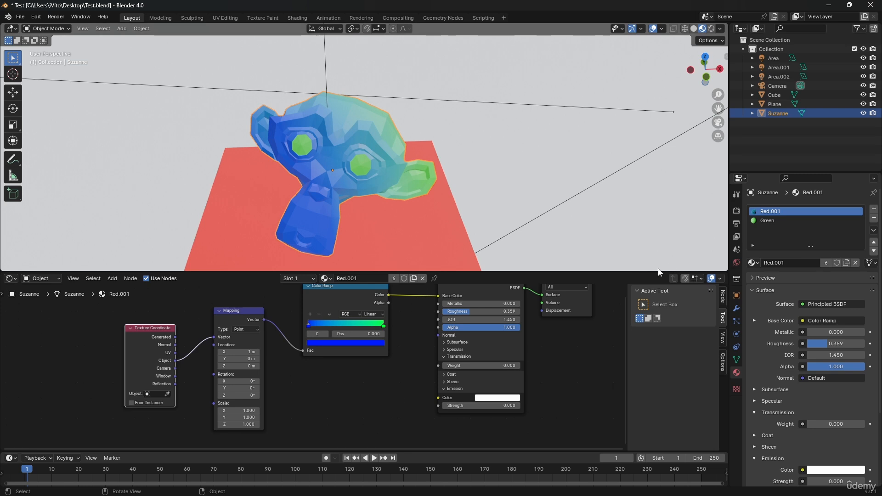
Step: Make the Shader Editor taller and display the World properties
{"action": "left_click_drag", "start_coordinate": [453, 273], "coordinate": [453, 236]}
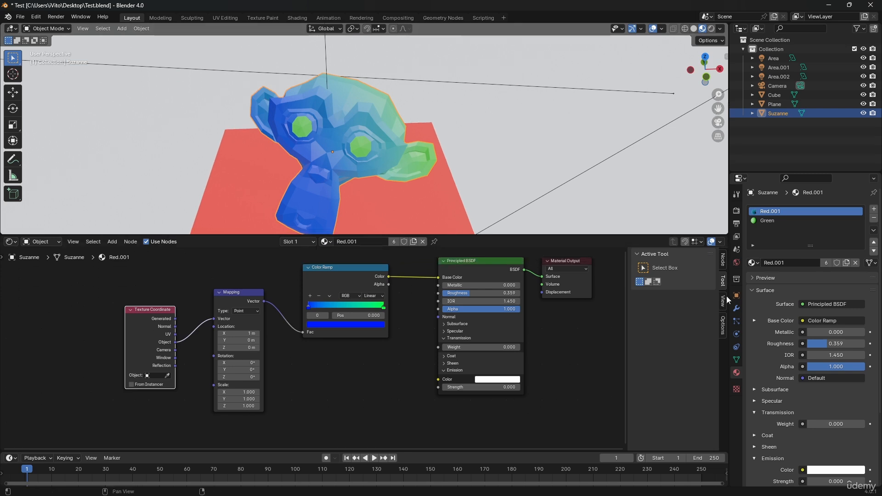
{"action": "left_click", "coordinate": [737, 267]}
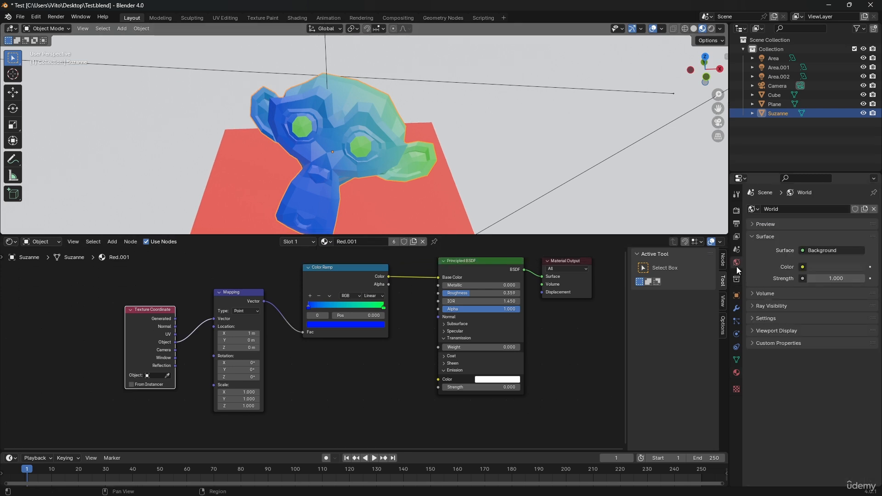
Step: Switch the 3D viewport to Rendered shading with the whole backdrop and lights in view
{"action": "scroll", "coordinate": [411, 125], "scroll_direction": "down", "scroll_amount": 5}
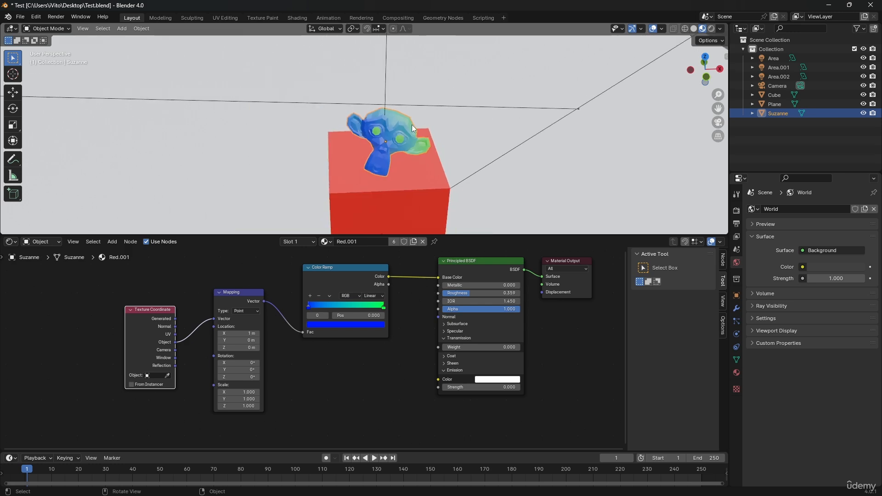
{"action": "mouse_move", "coordinate": [411, 125]}
{"action": "middle_mouse_down"}
{"action": "mouse_move", "coordinate": [486, 112]}
{"action": "mouse_move", "coordinate": [341, 186]}
{"action": "mouse_move", "coordinate": [337, 169]}
{"action": "middle_mouse_up"}
{"action": "scroll", "coordinate": [341, 185], "scroll_direction": "down", "scroll_amount": 9}
{"action": "left_click", "coordinate": [711, 29]}
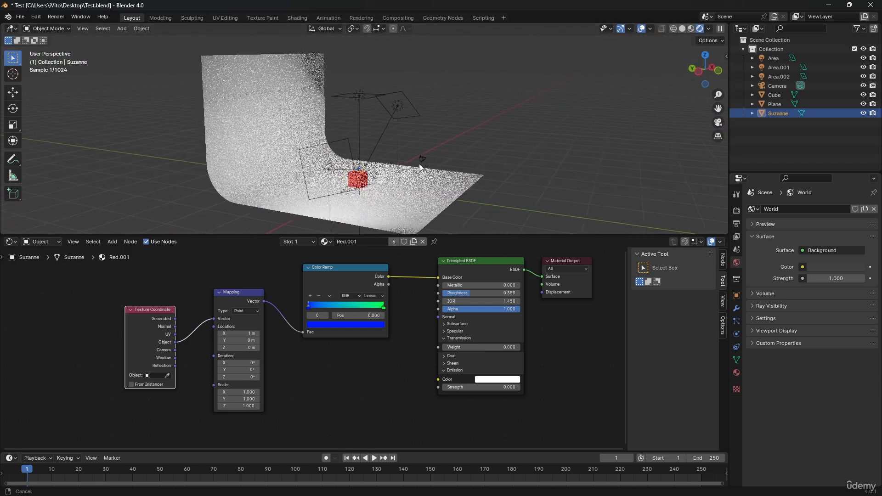
{"action": "middle_click_drag", "start_coordinate": [438, 197], "coordinate": [376, 222]}
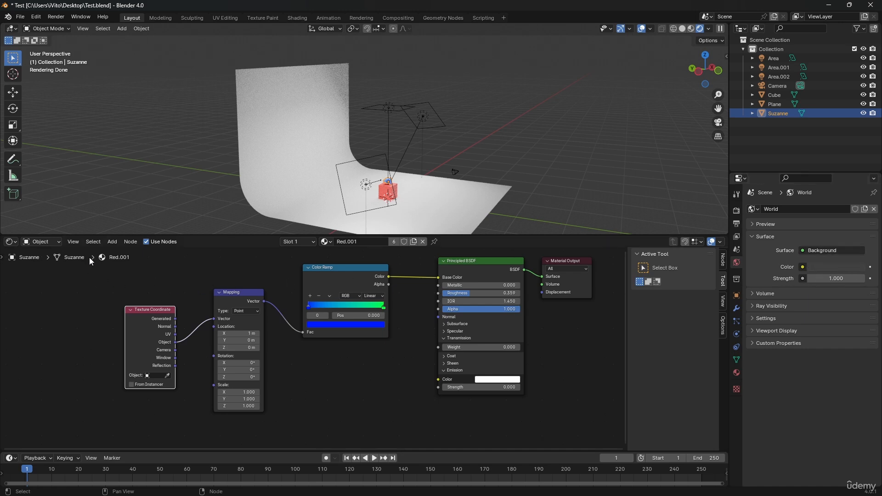
Step: Set the Shader Editor's shader type to World and change the Background node's color to light grey
{"action": "left_click", "coordinate": [44, 242]}
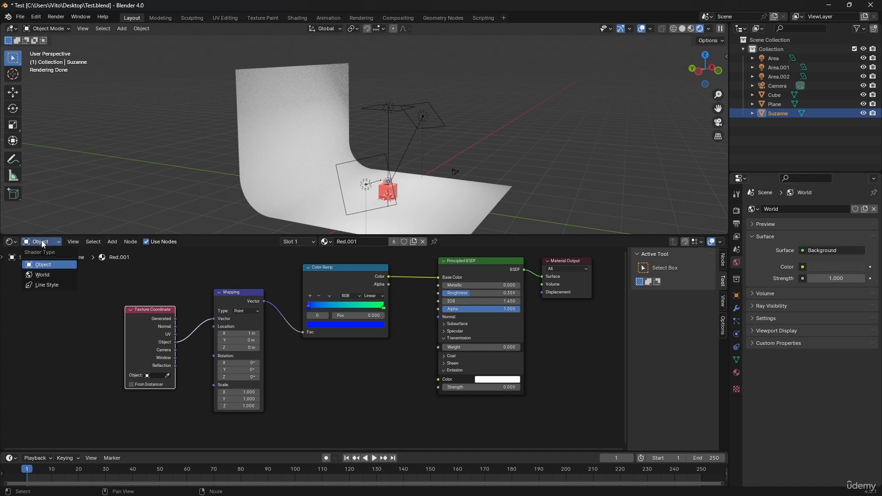
{"action": "left_click", "coordinate": [46, 275]}
{"action": "middle_click_drag", "start_coordinate": [396, 286], "coordinate": [321, 327]}
{"action": "scroll", "coordinate": [431, 299], "scroll_direction": "up", "scroll_amount": 3}
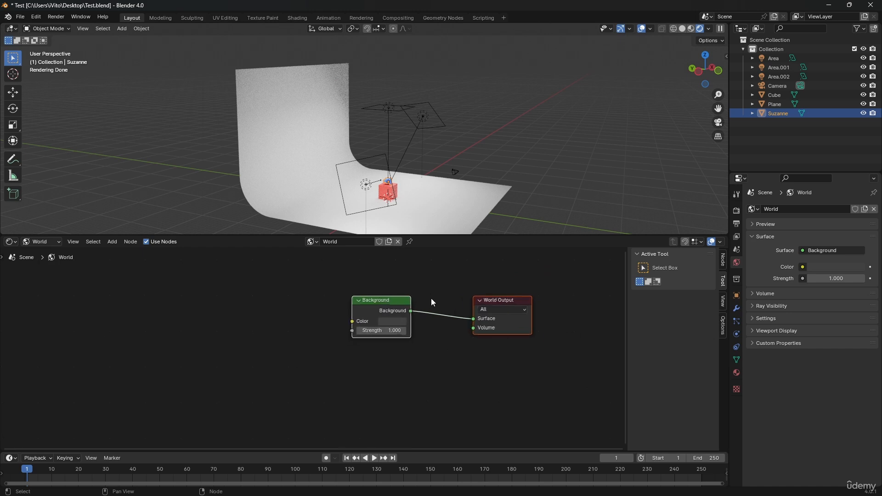
{"action": "left_click", "coordinate": [388, 327]}
{"action": "left_click_drag", "start_coordinate": [475, 227], "coordinate": [475, 196]}
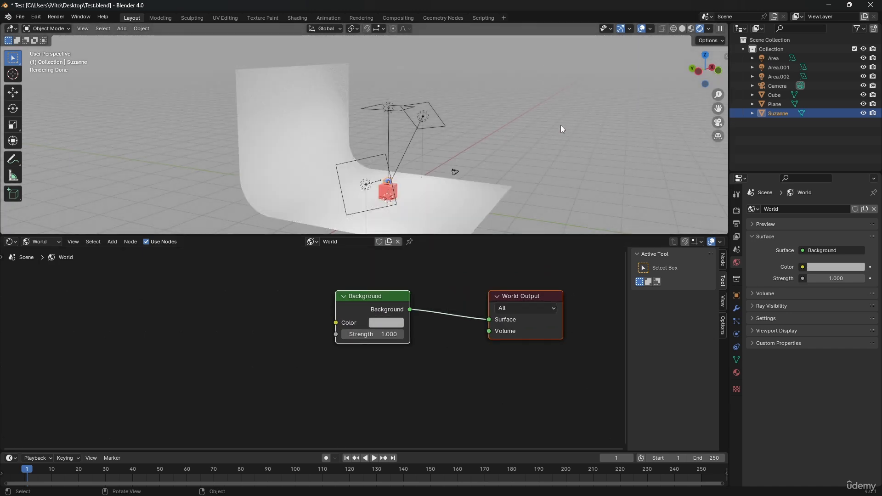
Step: Add an Environment Texture node to the World node tree, placed before the Background node
{"action": "middle_click_drag", "start_coordinate": [281, 308], "coordinate": [252, 305]}
{"action": "key", "text": "shift+a"}
{"action": "left_click", "coordinate": [252, 305]}
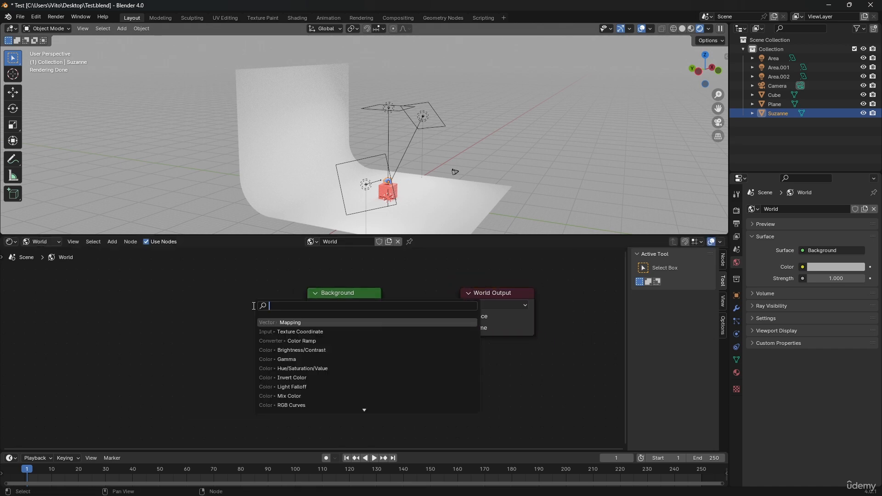
{"action": "type", "text": "en"}
{"action": "key", "text": "Return"}
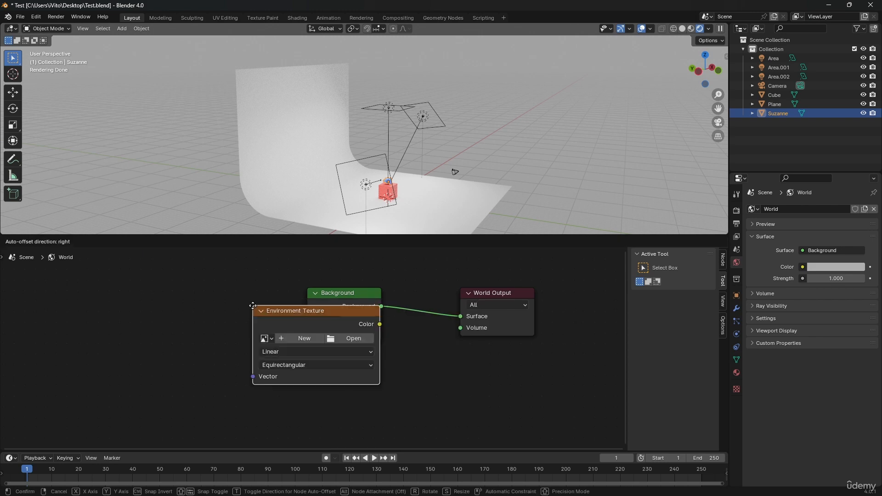
{"action": "left_click", "coordinate": [81, 323]}
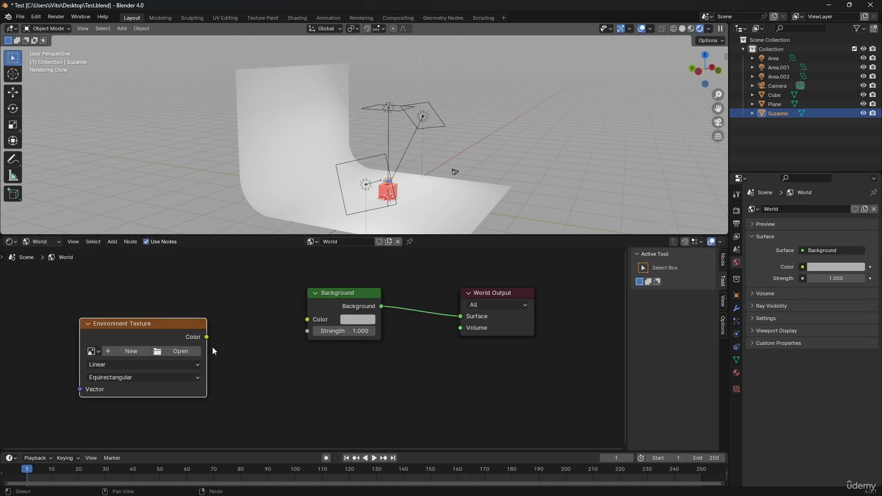
Step: Connect the Environment Texture's Color output to the World Output's Surface input
{"action": "left_click_drag", "start_coordinate": [207, 336], "coordinate": [461, 316]}
{"action": "left_click_drag", "start_coordinate": [327, 297], "coordinate": [271, 274]}
{"action": "left_click_drag", "start_coordinate": [155, 339], "coordinate": [354, 328]}
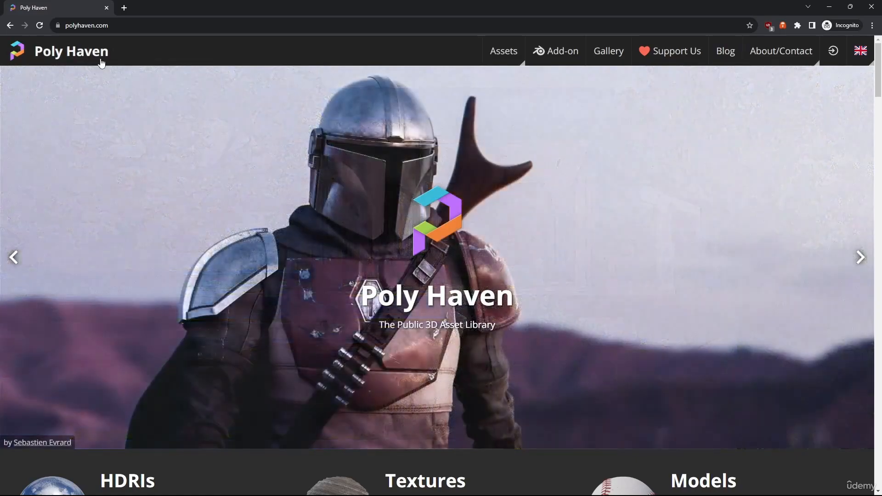
Step: On the Poly Haven website, browse the HDRIs and open the Rural Asphalt Road page
{"action": "scroll", "coordinate": [349, 153], "scroll_direction": "down", "scroll_amount": 5}
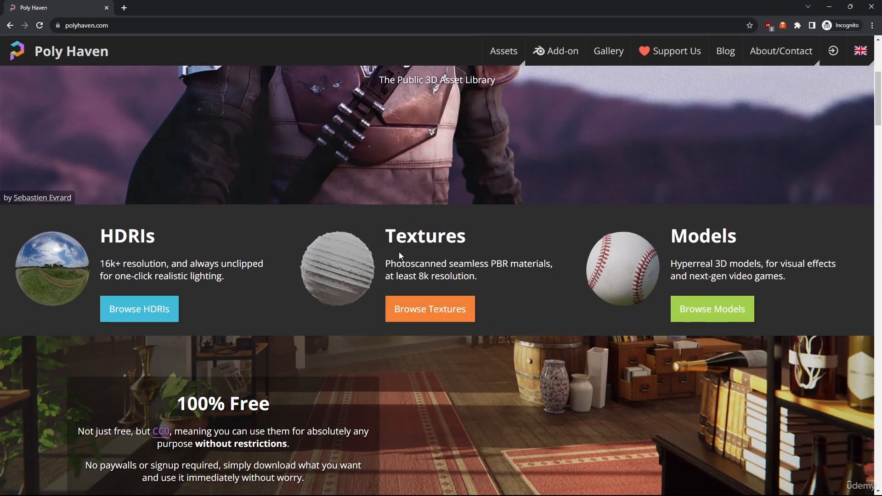
{"action": "left_click", "coordinate": [132, 317]}
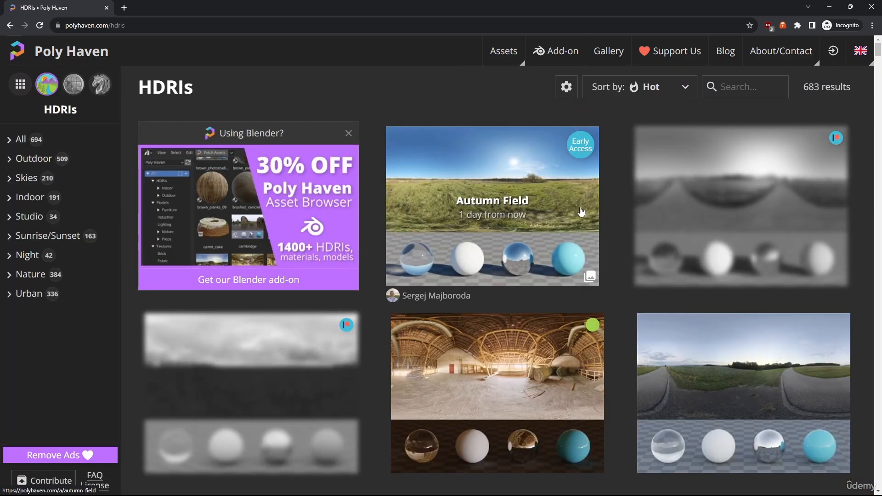
{"action": "scroll", "coordinate": [581, 212], "scroll_direction": "down", "scroll_amount": 10}
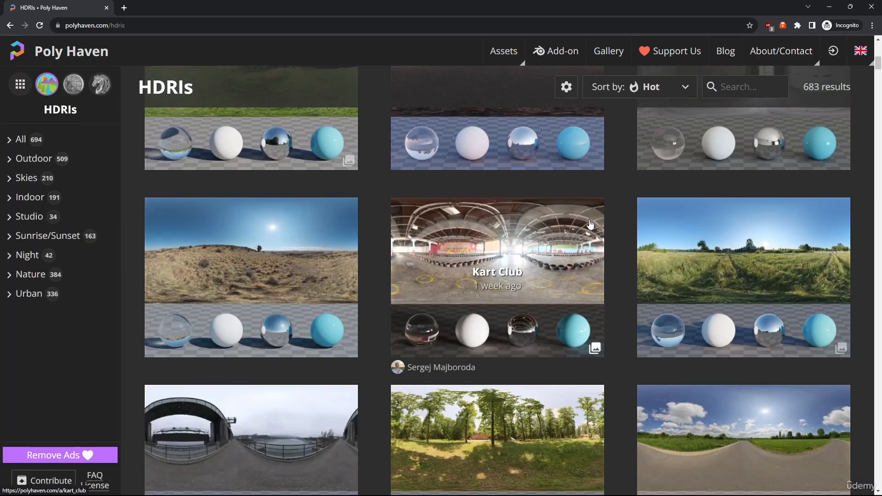
{"action": "scroll", "coordinate": [590, 225], "scroll_direction": "down", "scroll_amount": 5}
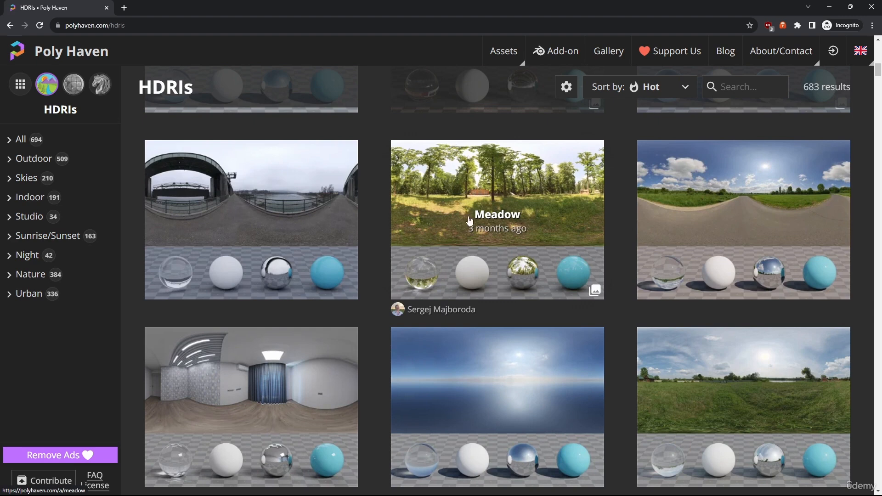
{"action": "left_click", "coordinate": [655, 222]}
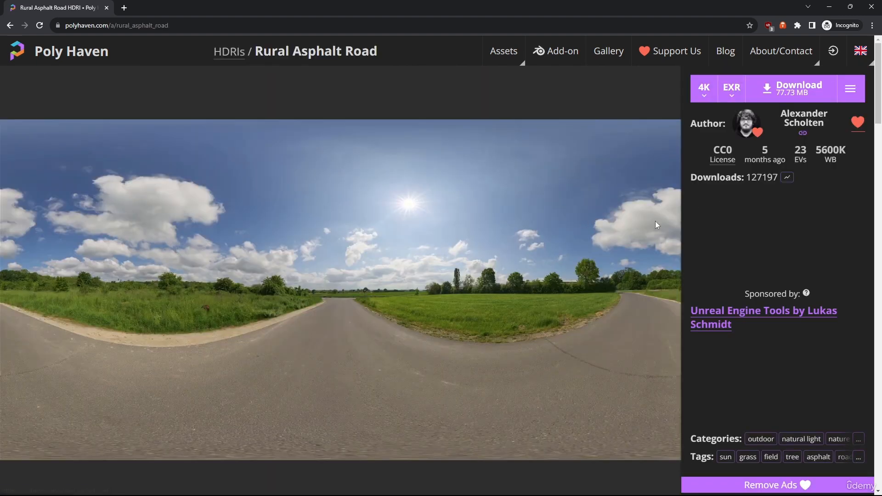
Step: Set the download resolution of the Rural Asphalt Road HDRI to 2K
{"action": "left_click", "coordinate": [700, 95]}
{"action": "left_click", "coordinate": [708, 136]}
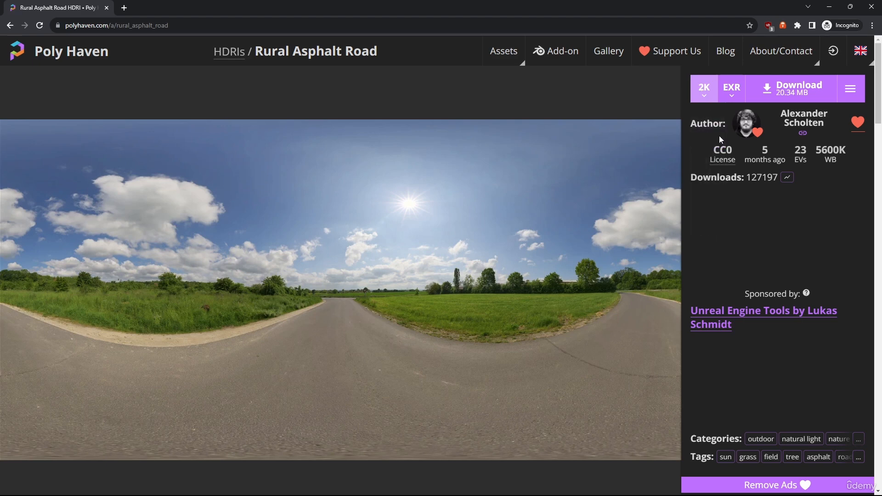
{"action": "left_click", "coordinate": [705, 98]}
{"action": "left_click", "coordinate": [706, 137]}
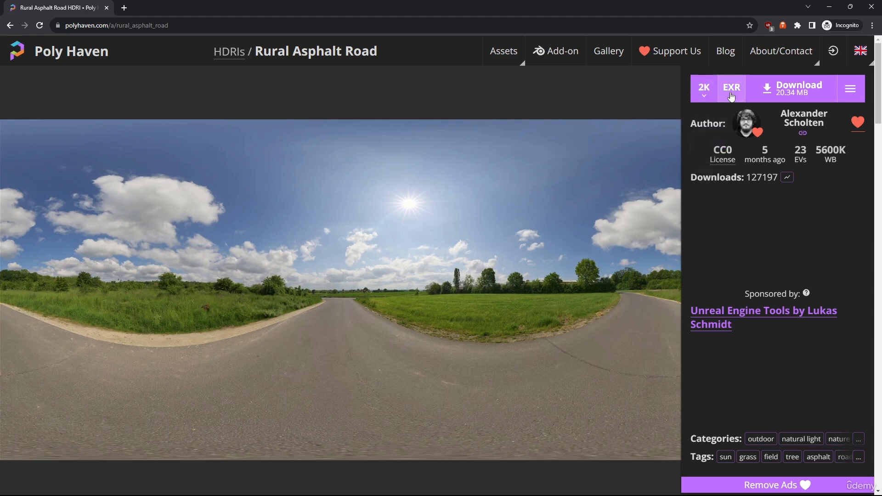
Step: Set the Rural Asphalt Road download to HDR format at 4K resolution
{"action": "left_click", "coordinate": [732, 89]}
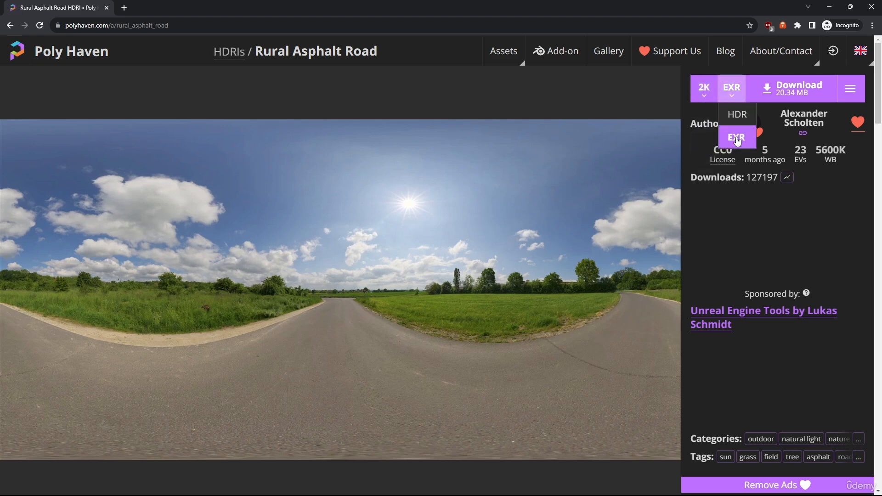
{"action": "left_click", "coordinate": [737, 115]}
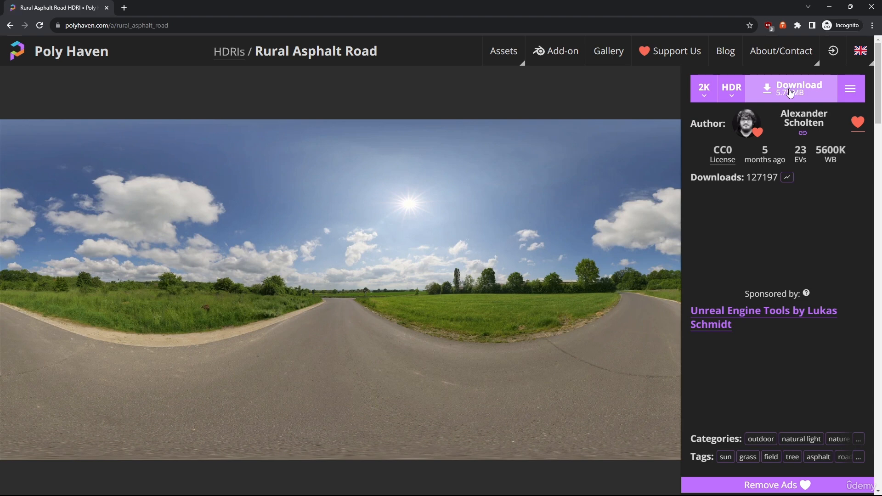
{"action": "left_click", "coordinate": [704, 88]}
{"action": "left_click", "coordinate": [705, 158]}
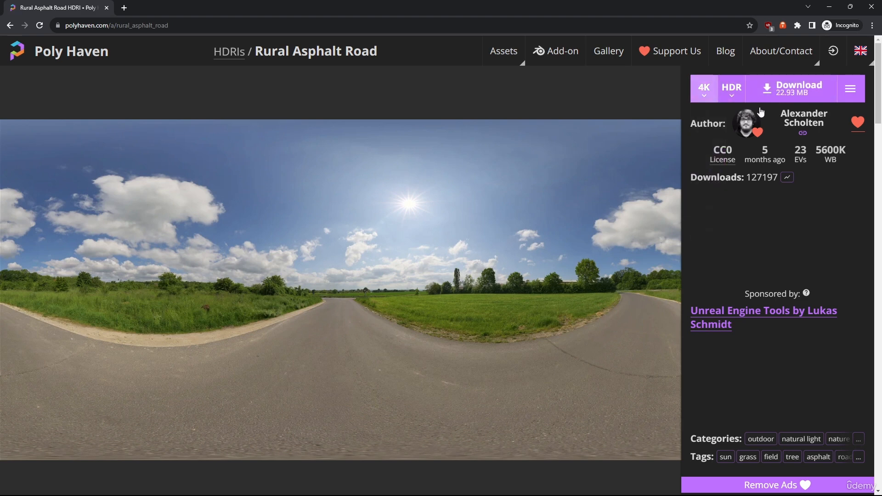